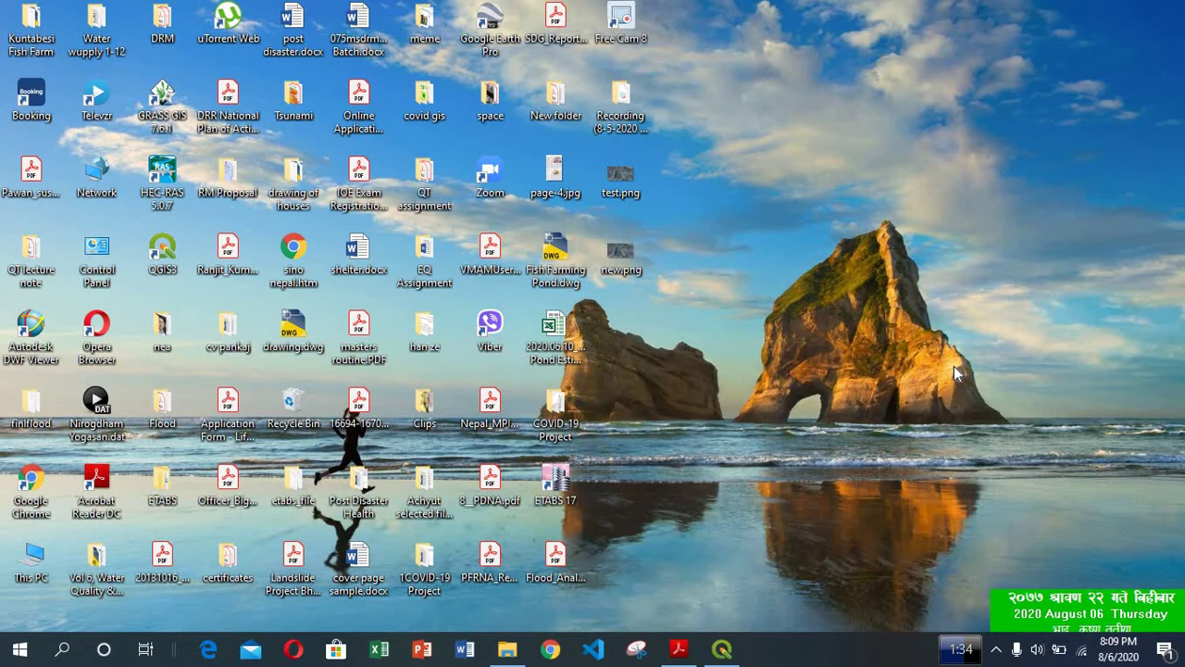
Restore the QGIS window showing the ktm_roads road map at scale 1:7349.
left_click(723, 650)
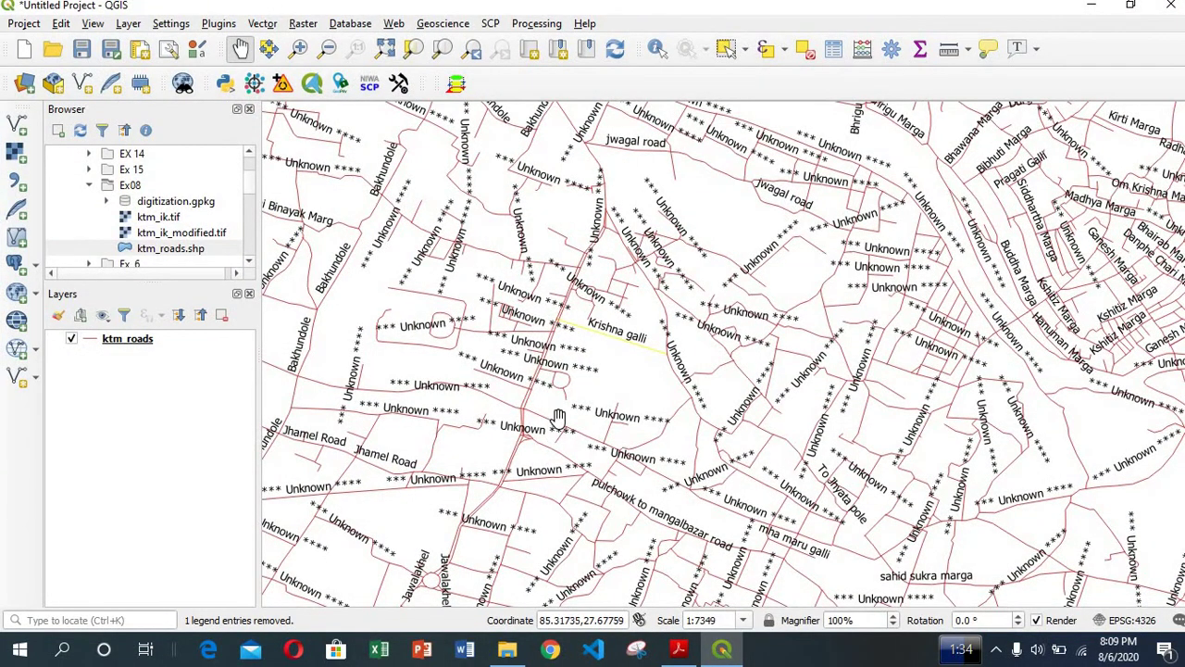
scroll(559, 417, "down", 1)
scroll(559, 416, "up", 1)
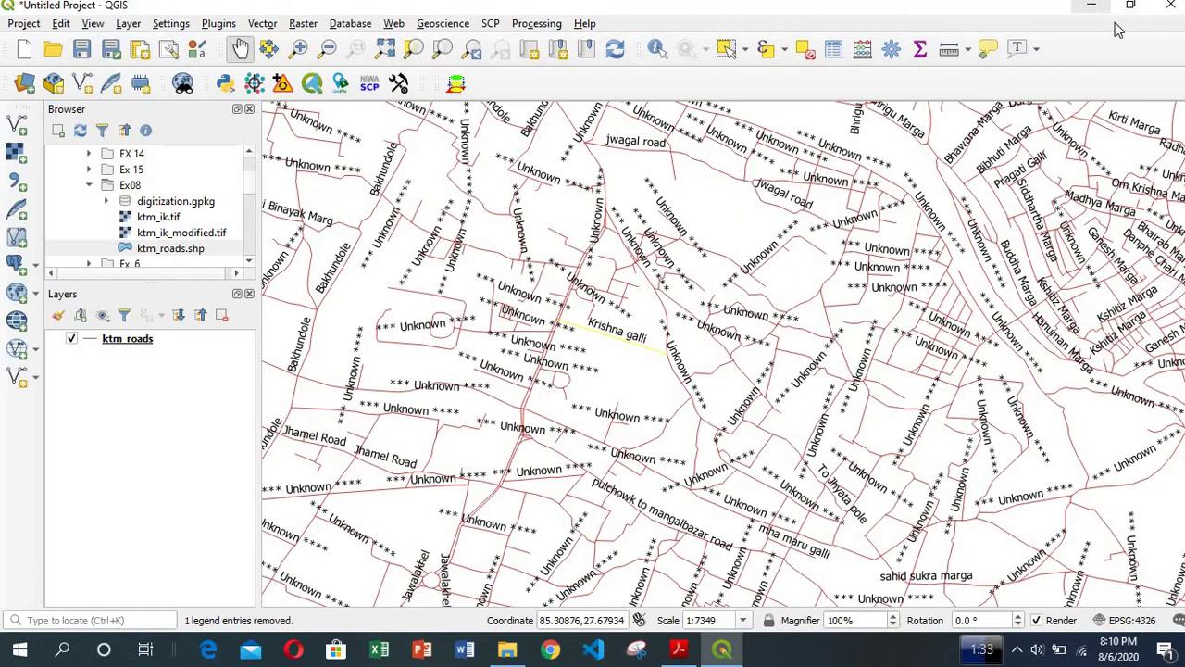
Add the desktop screenshot new.png to QGIS as layer 'new' and hide ktm_roads.
left_click(1091, 7)
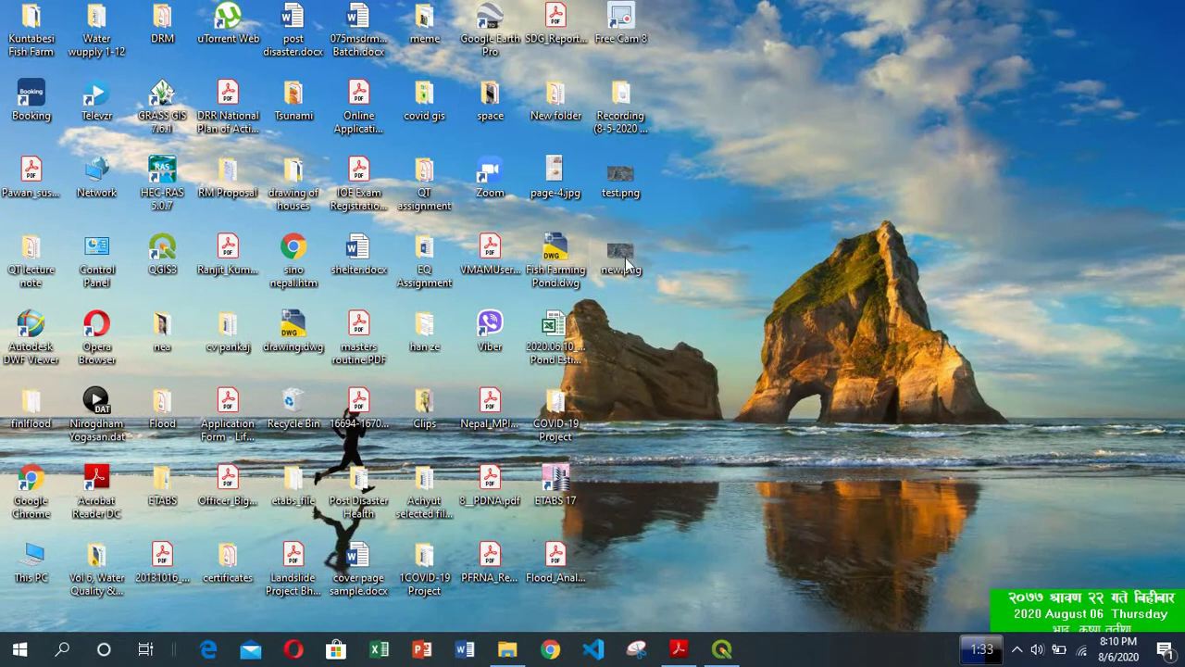
left_click_drag(636, 275, 639, 326)
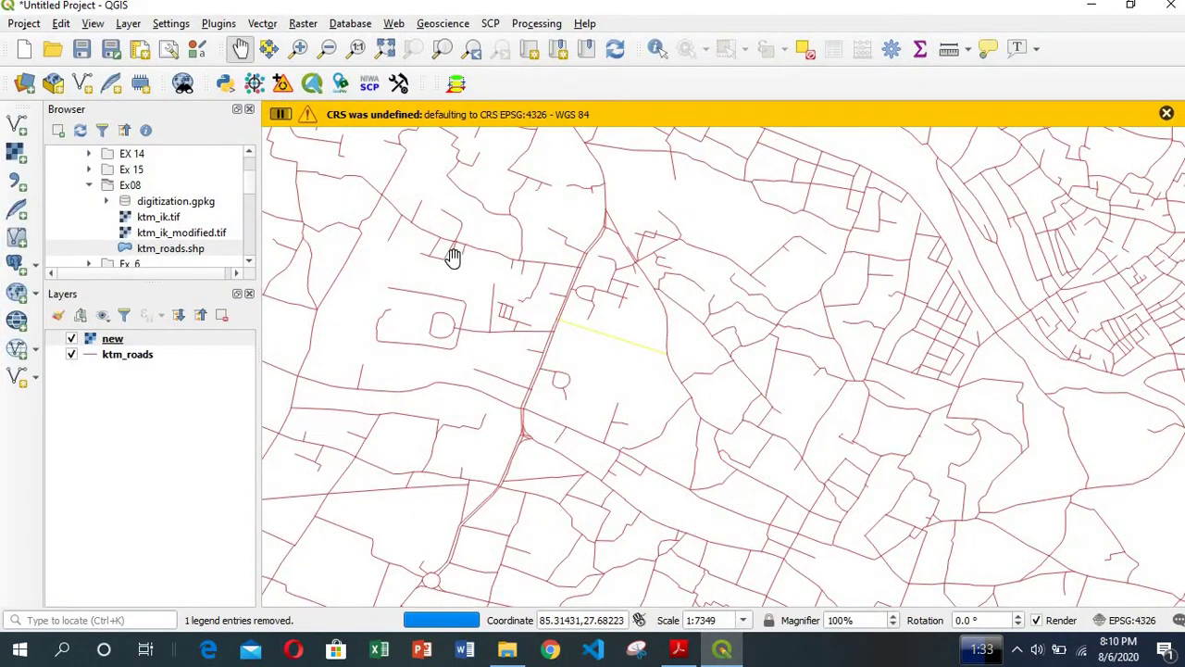
left_click(71, 355)
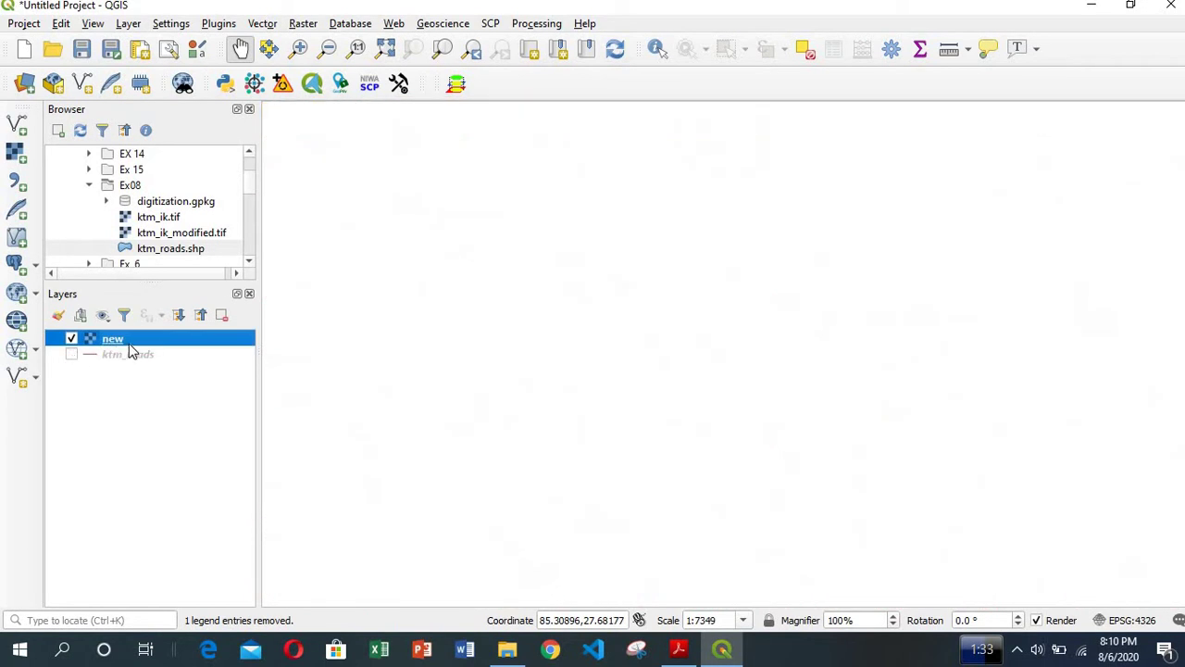
Zoom to the new layer and frame the Google Earth satellite image in the map.
right_click(128, 341)
left_click(159, 350)
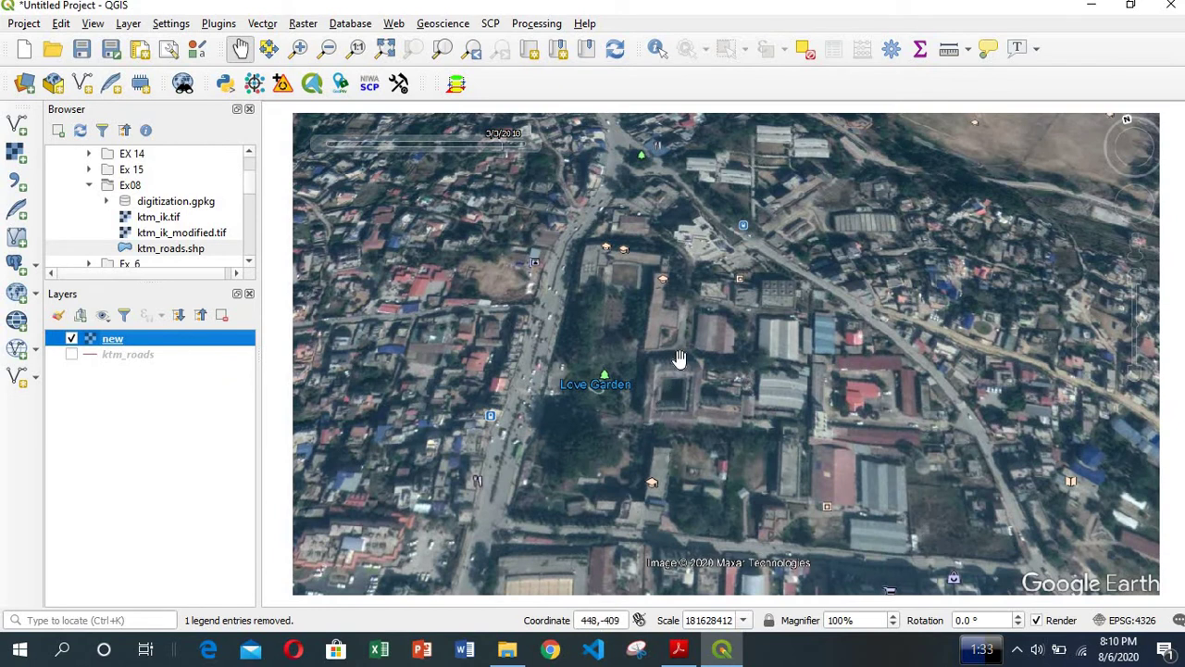
scroll(696, 334, "down", 1)
scroll(713, 338, "up", 1)
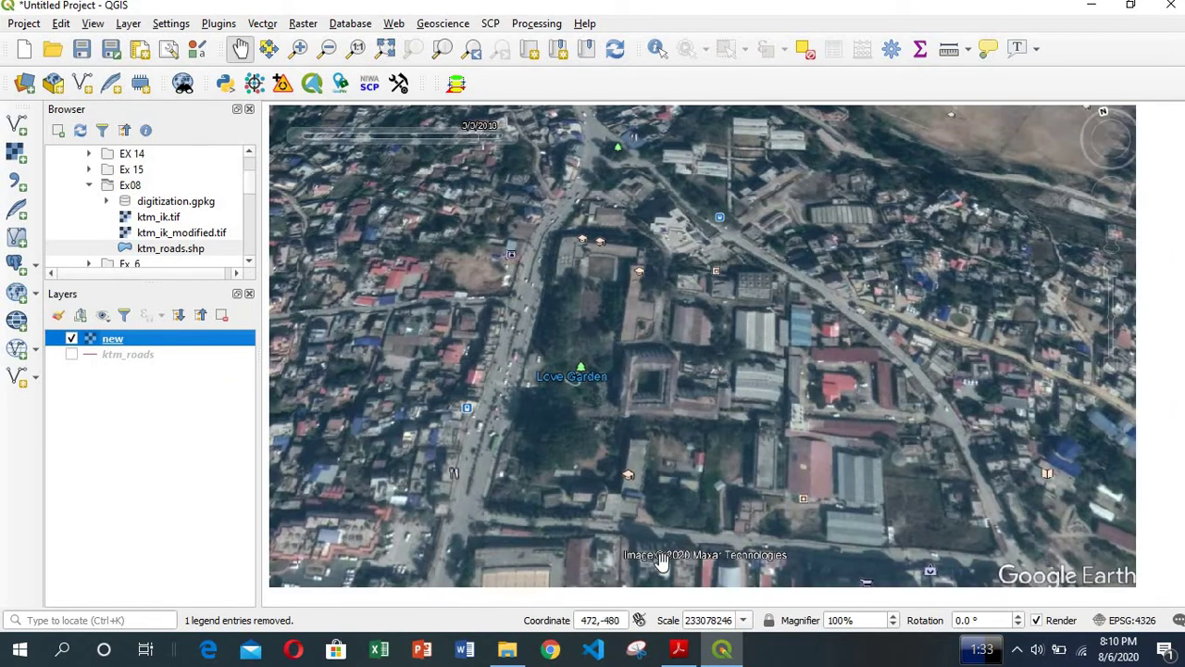
scroll(663, 380, "down", 2)
scroll(667, 364, "up", 2)
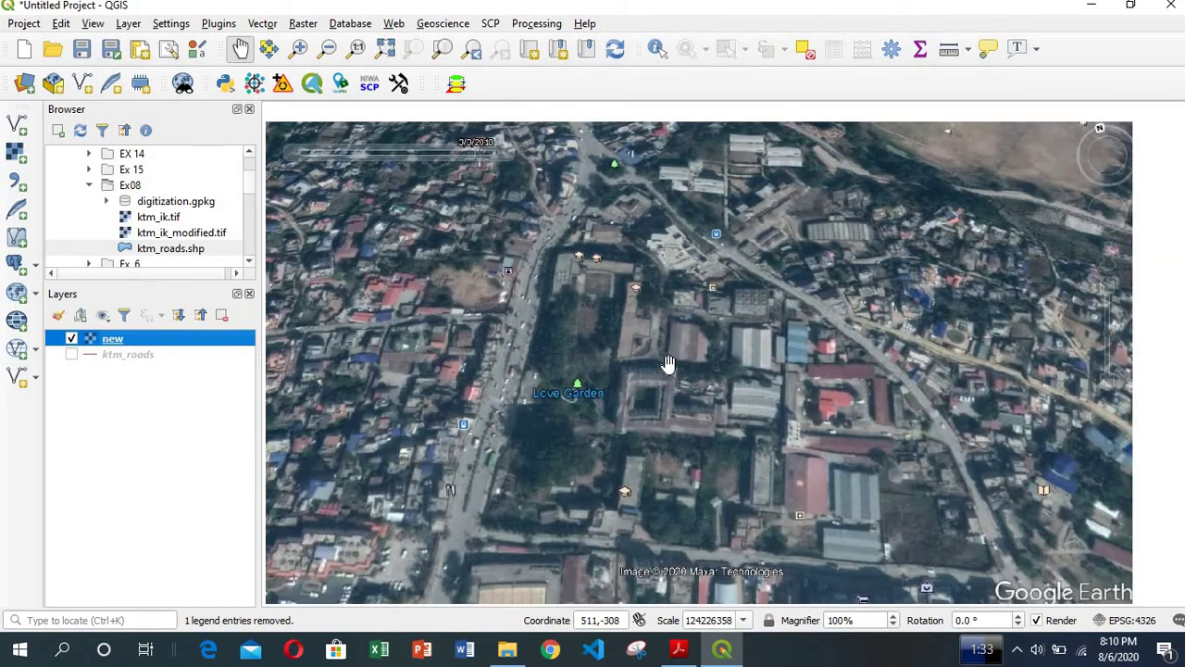
scroll(686, 340, "down", 1)
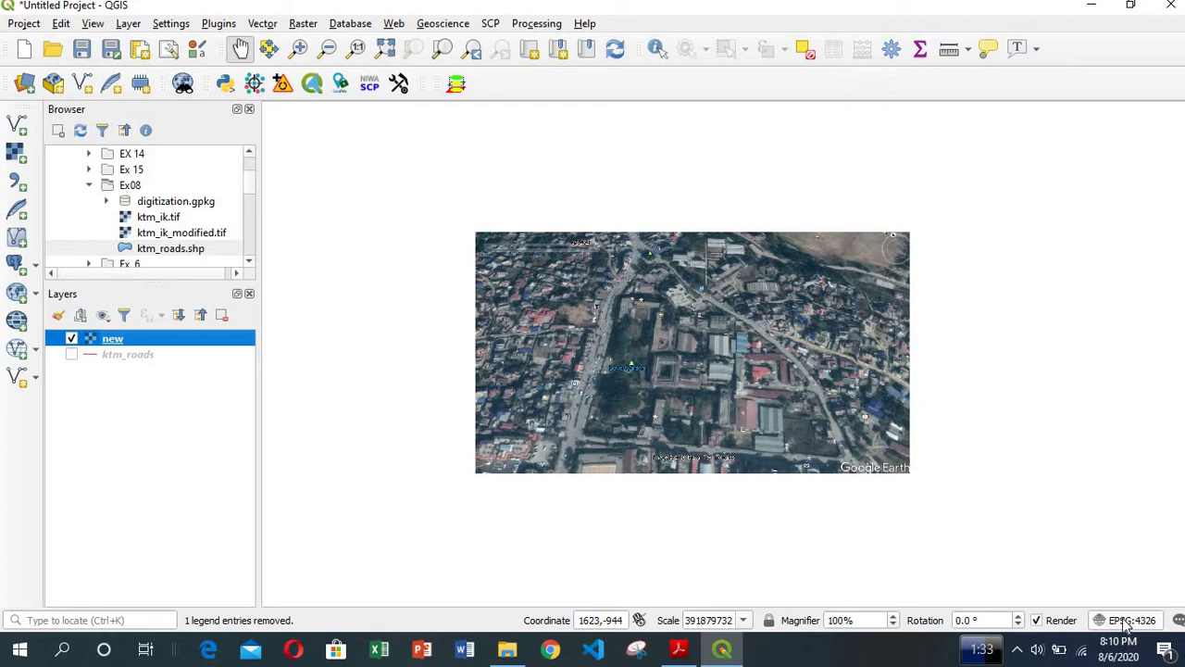
scroll(810, 405, "up", 1)
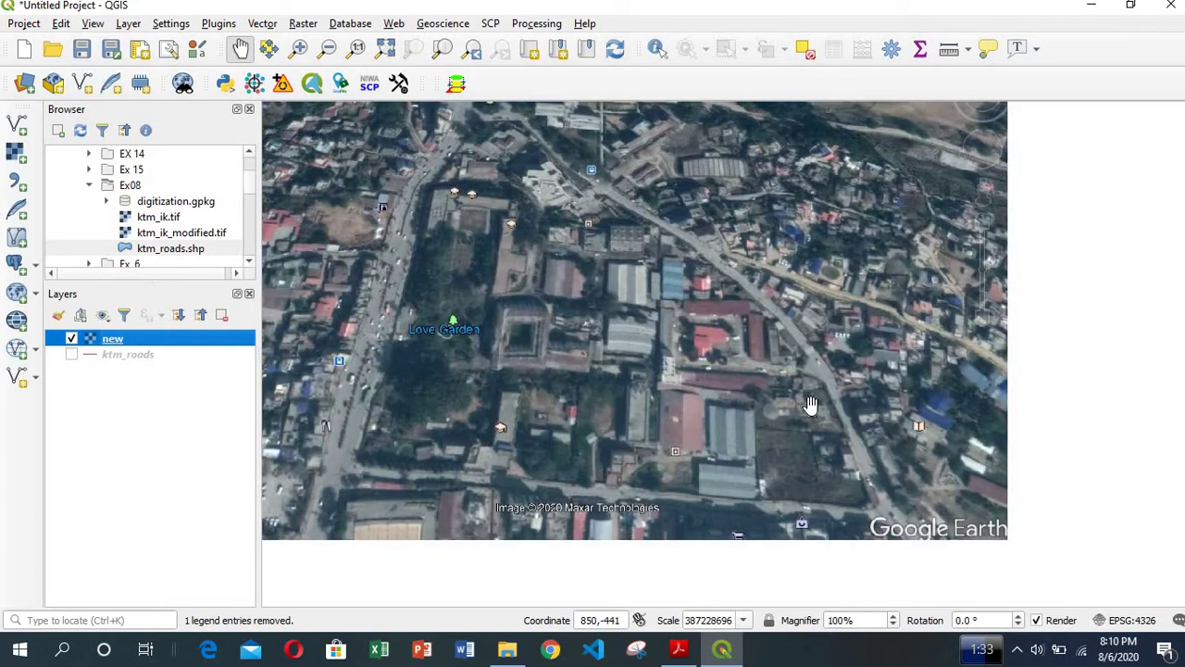
left_click_drag(509, 395, 641, 406)
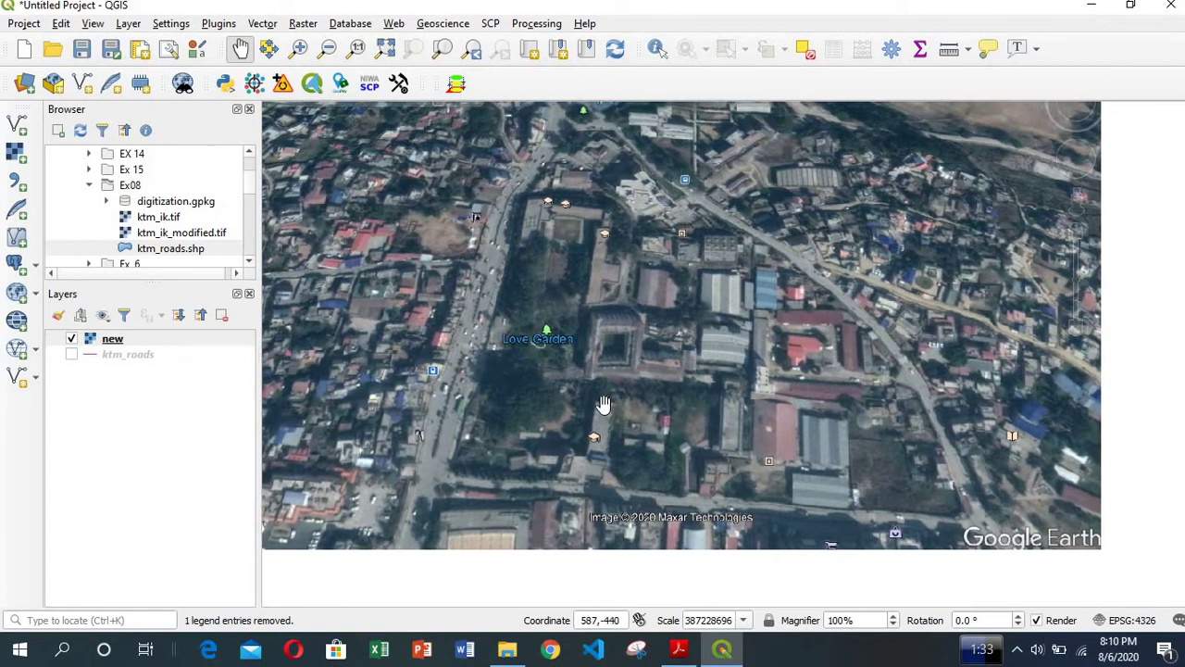
left_click_drag(559, 332, 585, 358)
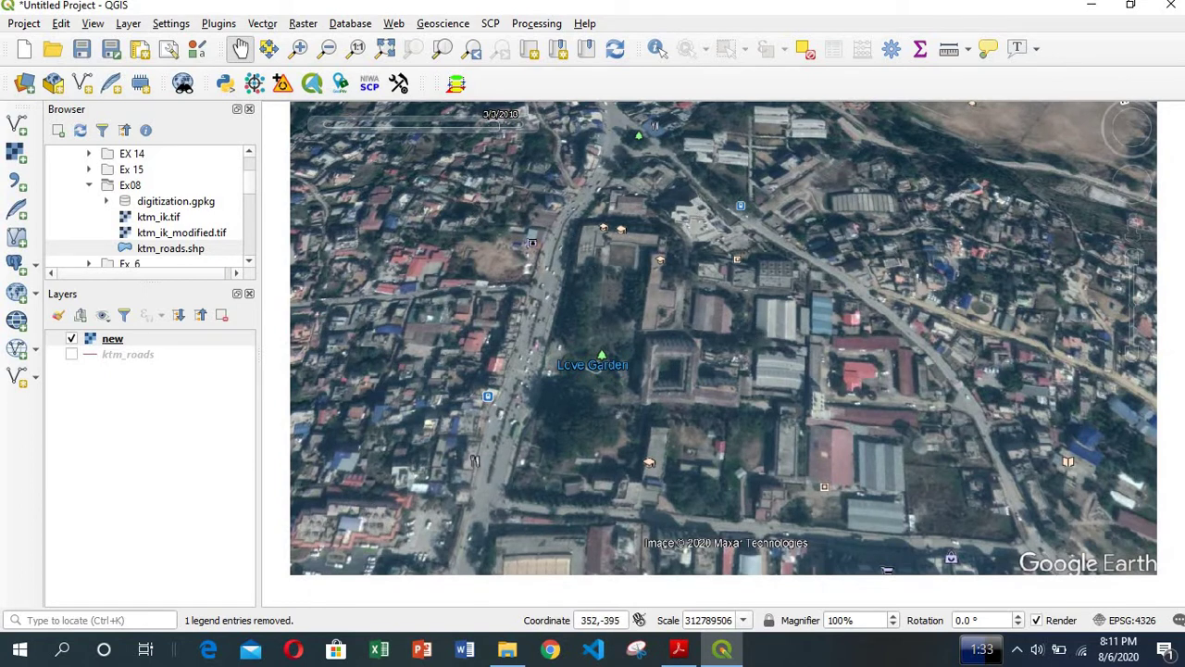
left_click_drag(529, 392, 504, 398)
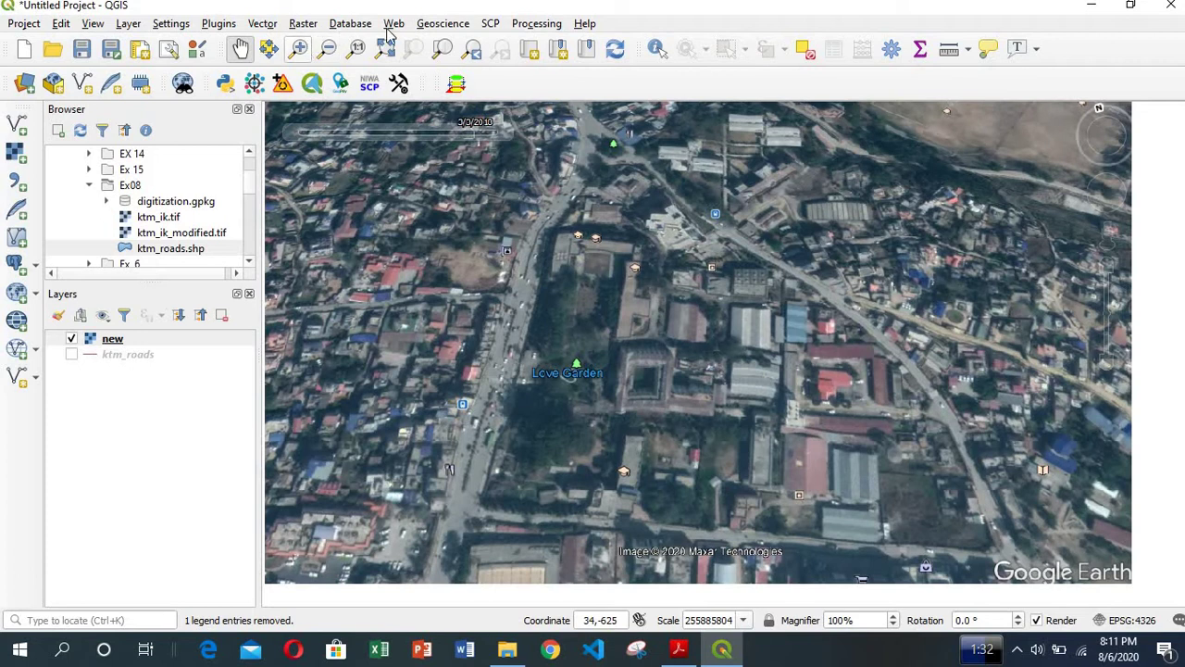
Open the Georeferencer from the Raster menu.
left_click(303, 23)
mouse_move(350, 23)
mouse_move(302, 23)
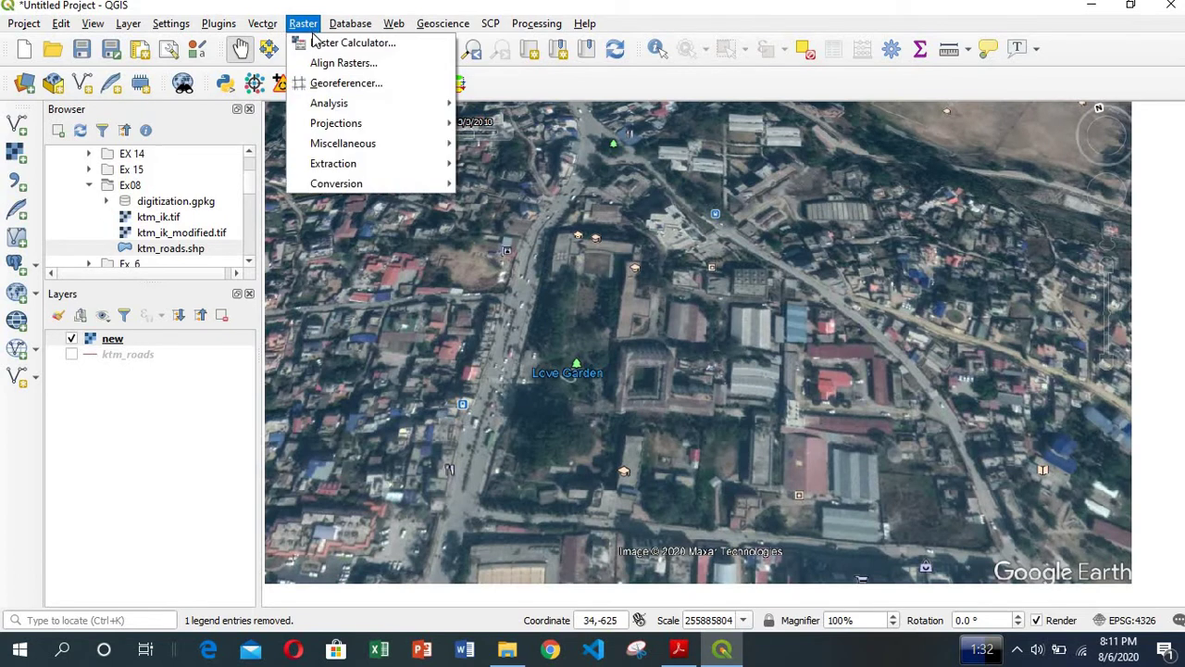
left_click(319, 83)
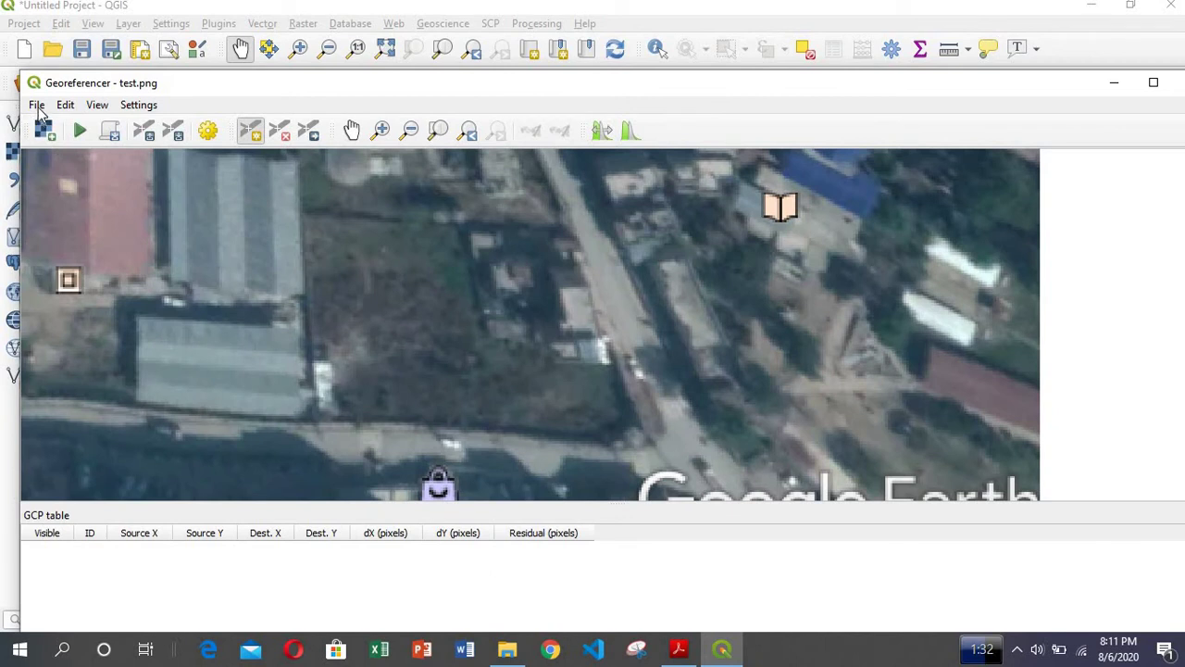
Load new.png from the Desktop into the Georeferencer as the raster to georeference.
left_click(37, 105)
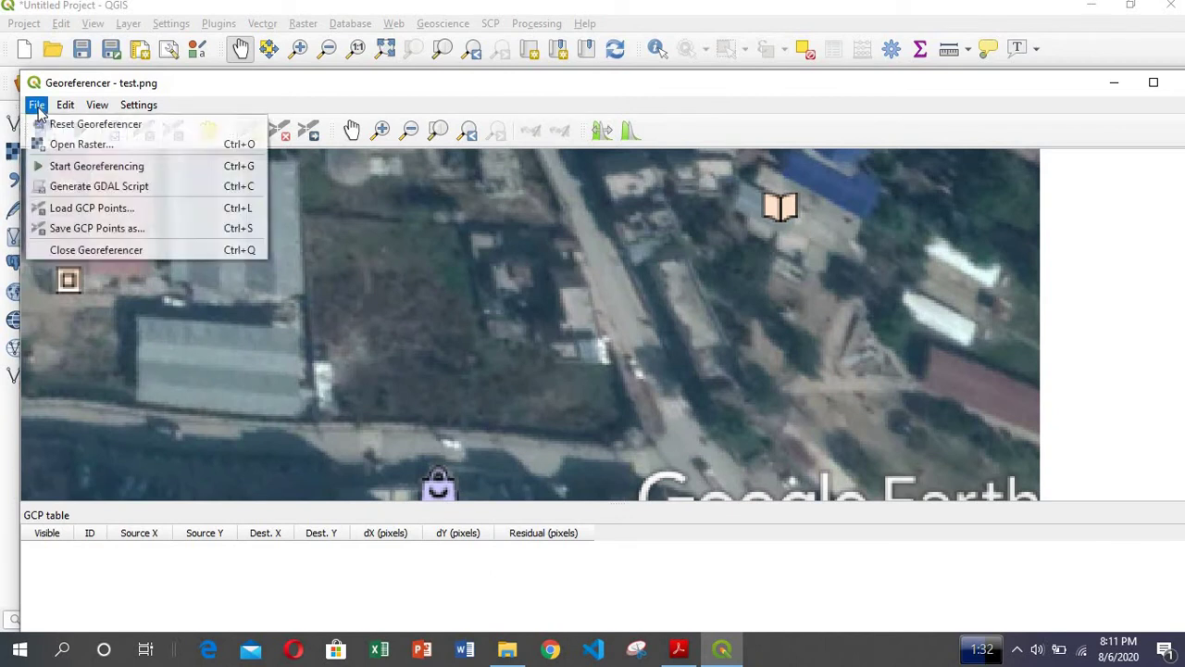
left_click(61, 143)
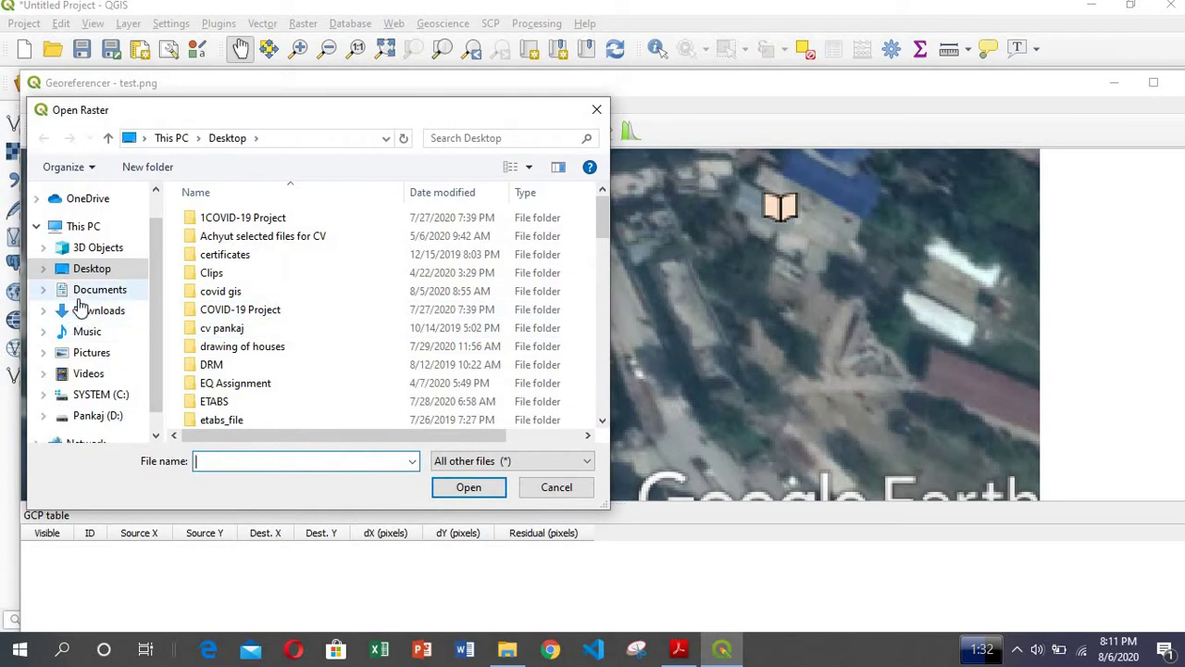
left_click(84, 278)
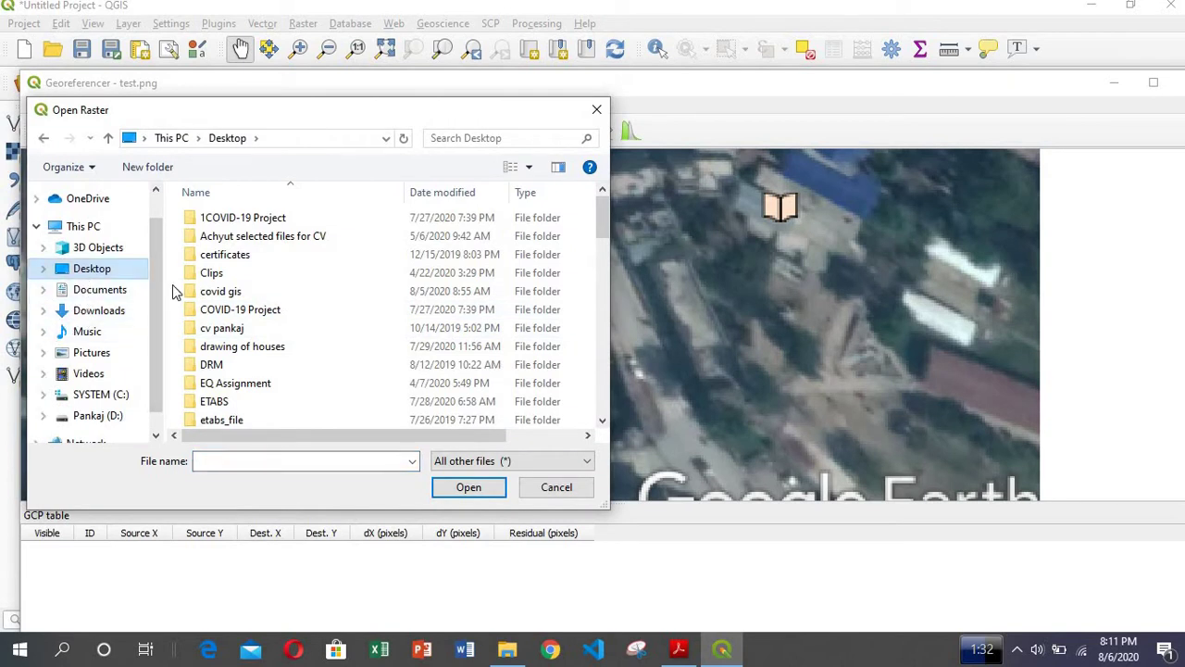
scroll(375, 314, "down", 10)
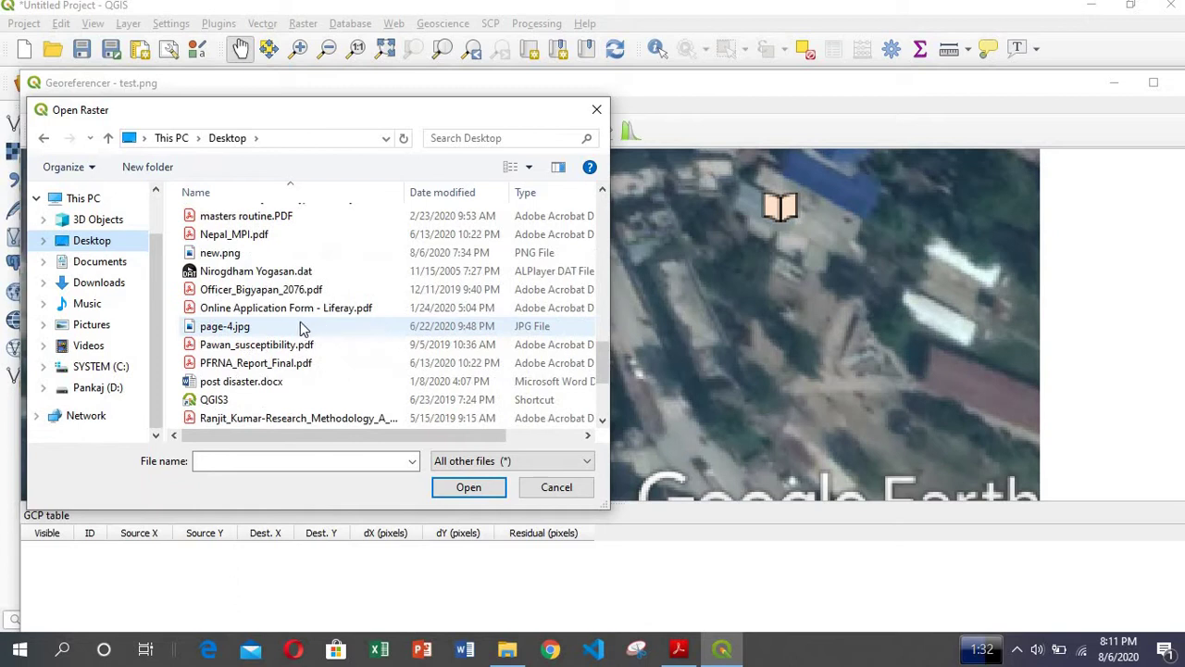
scroll(292, 326, "up", 1)
left_click(230, 305)
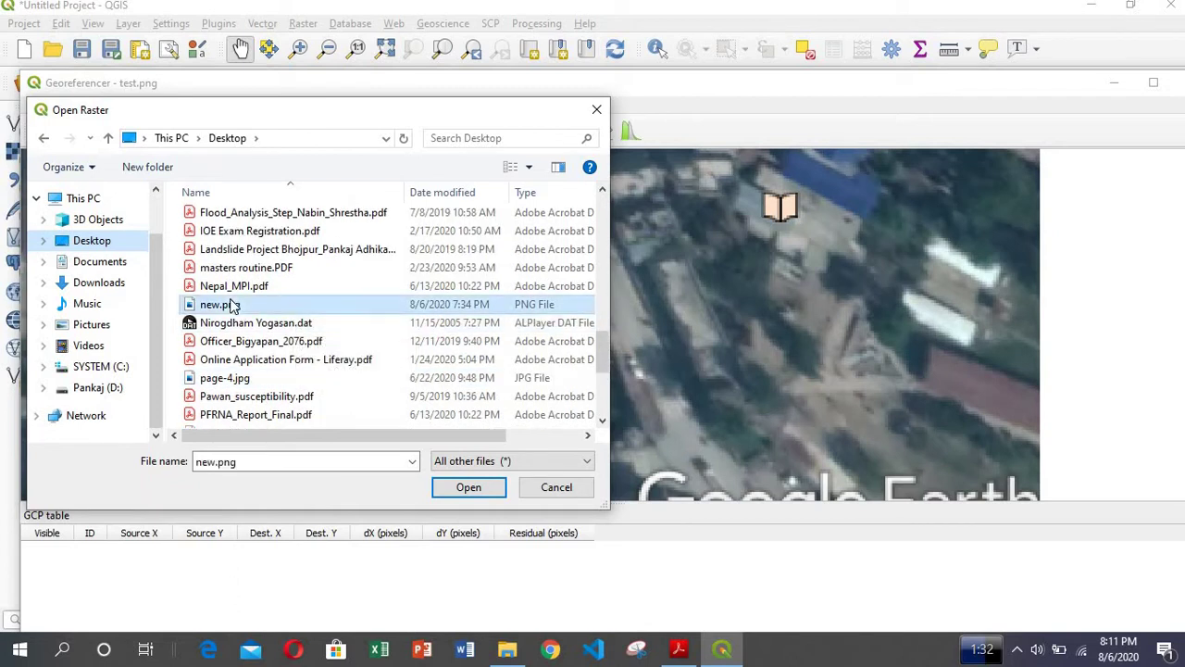
left_click(469, 487)
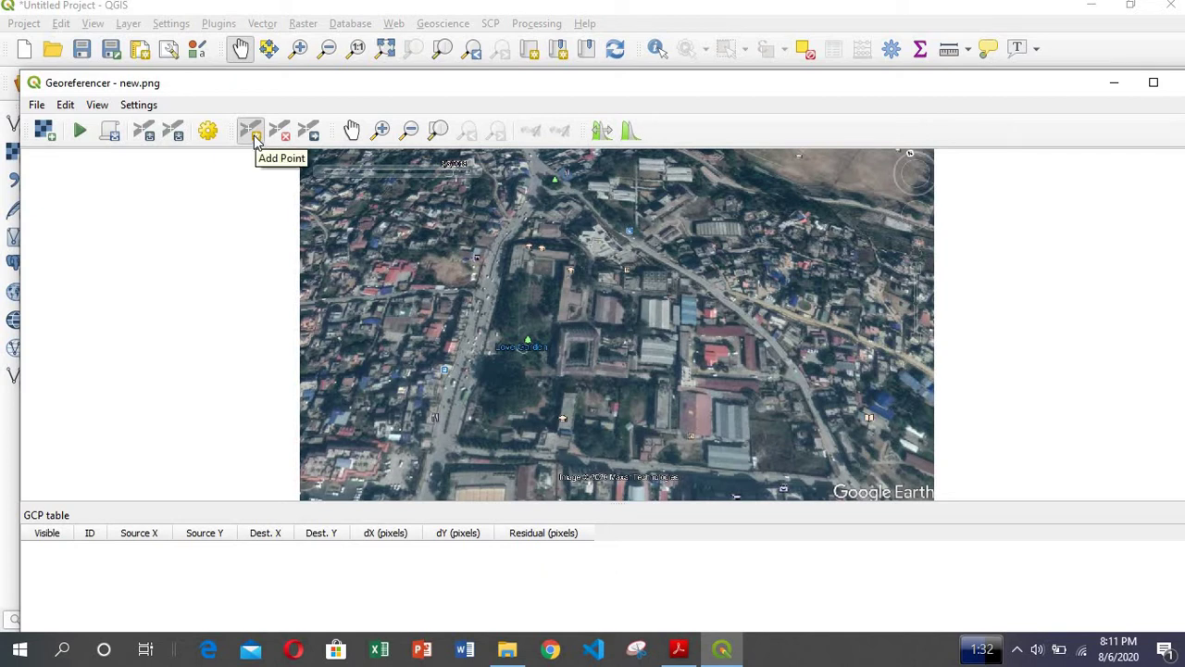
Place the first control point on the image and choose to pick its coordinates from the map canvas.
left_click(443, 446)
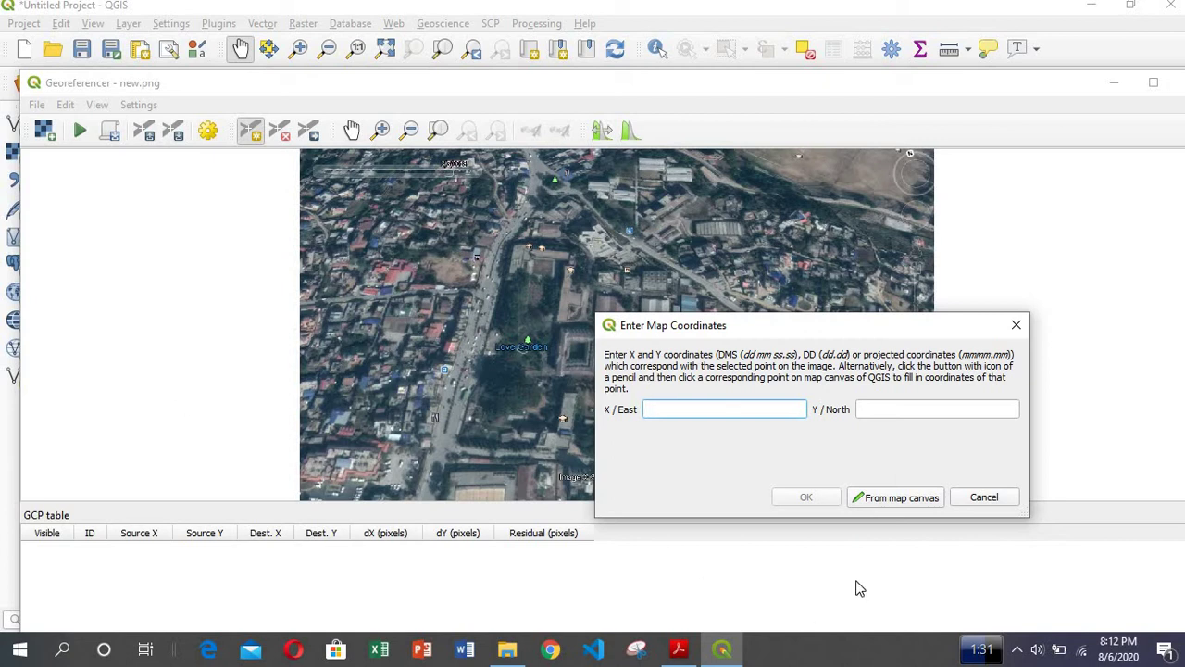
left_click(903, 498)
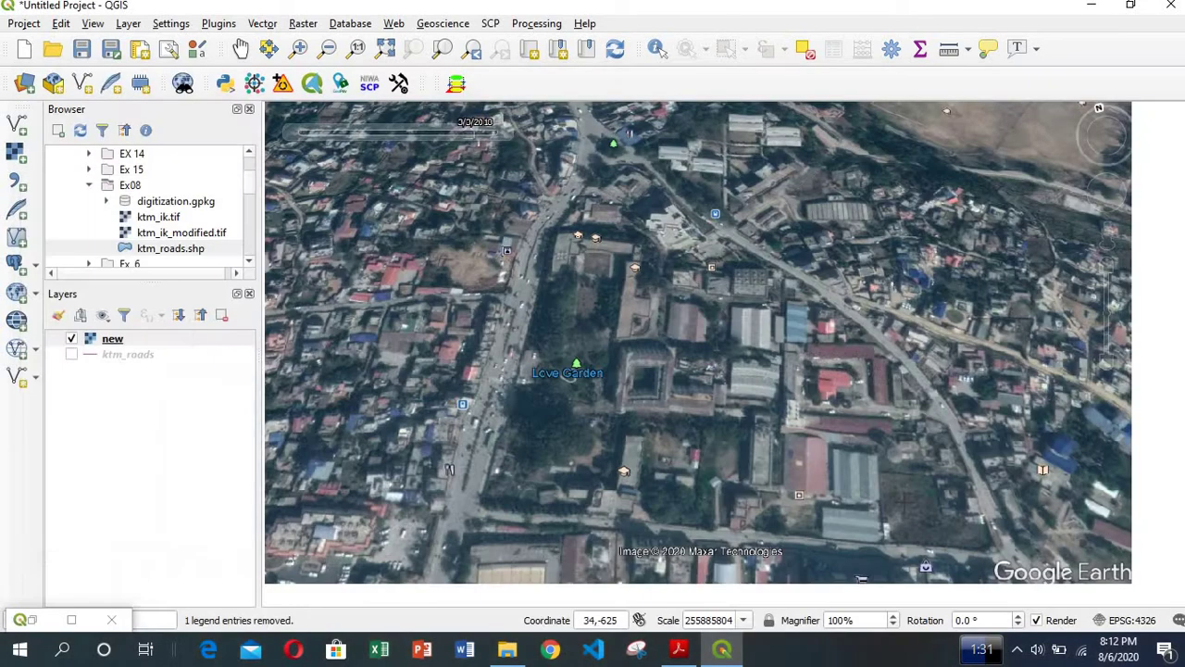
Hide the new layer, show ktm_roads, and zoom to the ktm_roads extent.
left_click(71, 339)
left_click(72, 357)
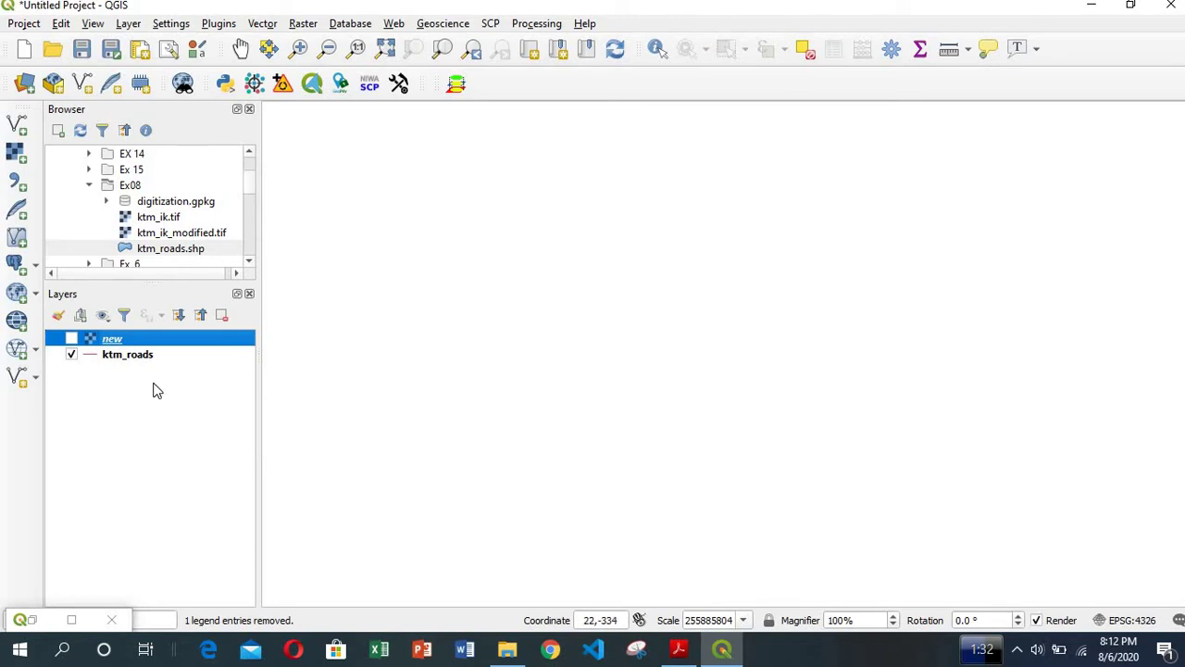
right_click(127, 361)
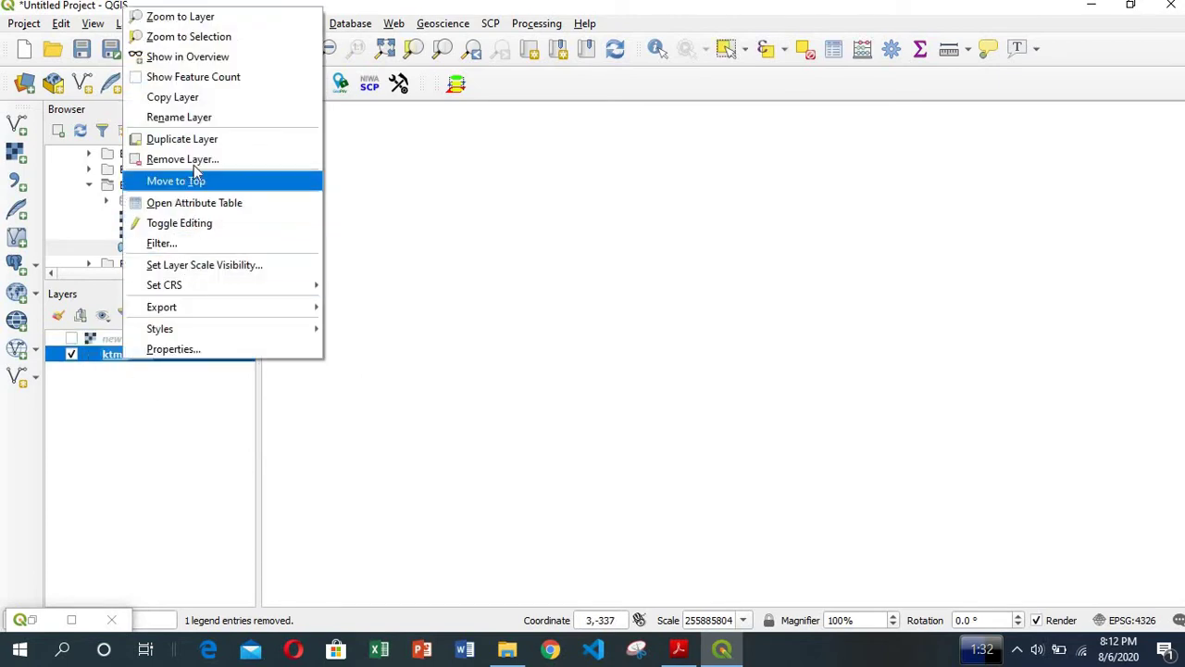
left_click(198, 39)
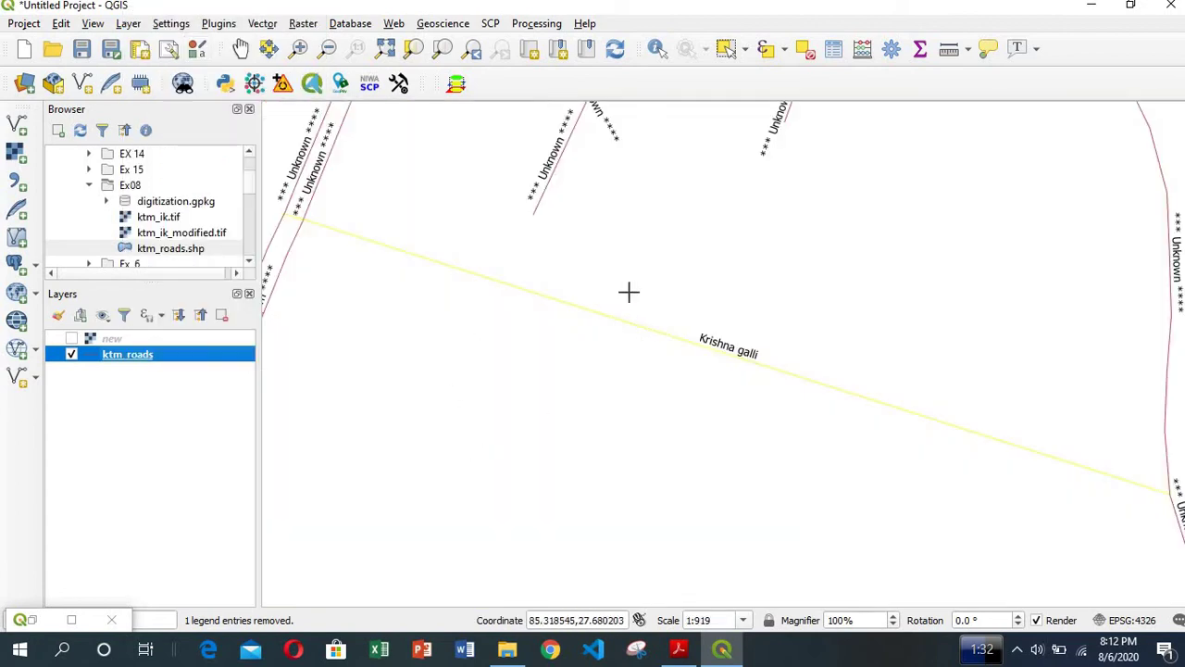
Pick the Krishna galli west junction, giving X 85.3173666914473614, Y 27.68046107499998598.
scroll(544, 271, "down", 1)
scroll(545, 271, "up", 3)
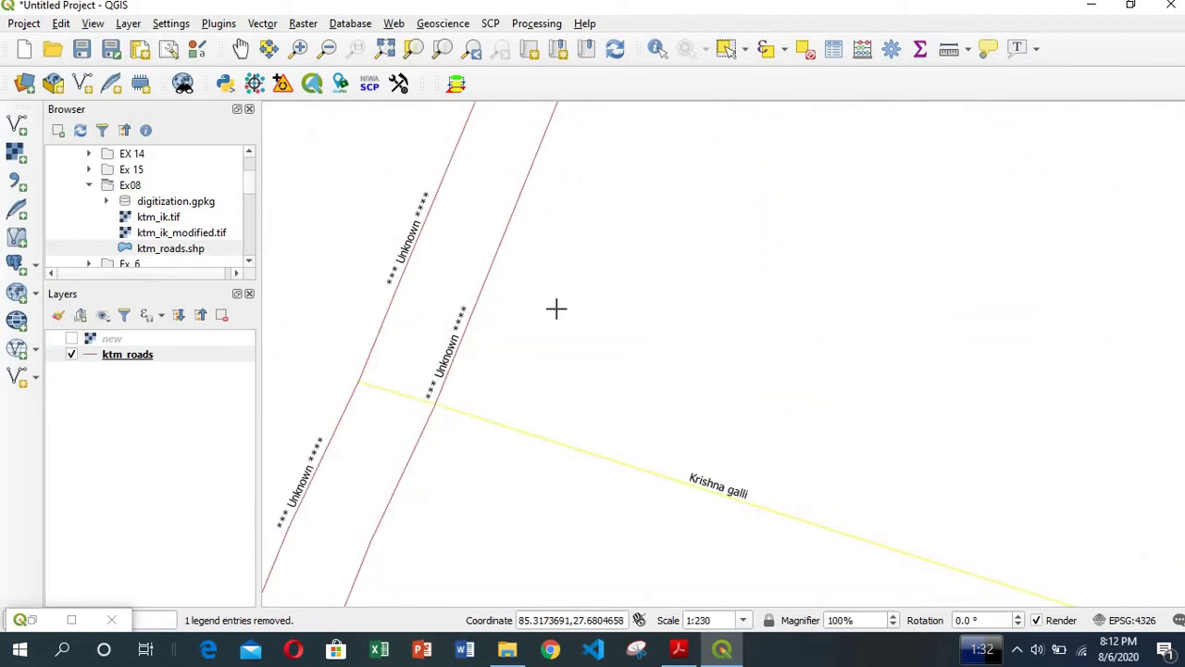
scroll(556, 309, "down", 3)
scroll(665, 302, "down", 1)
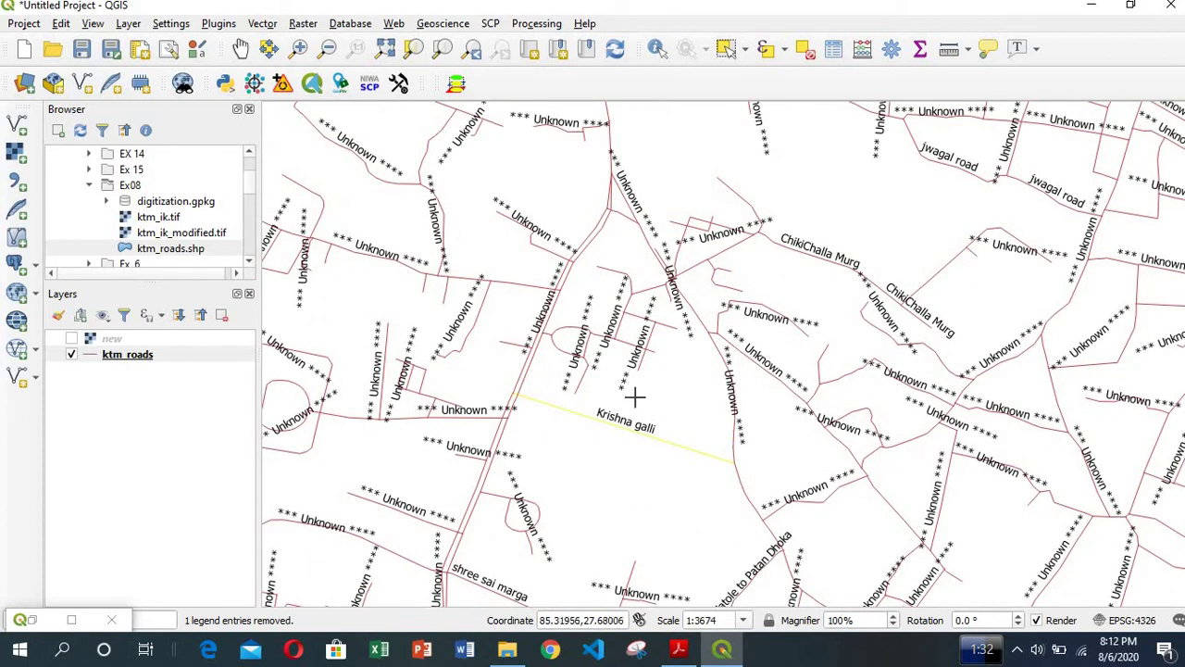
scroll(635, 394, "up", 2)
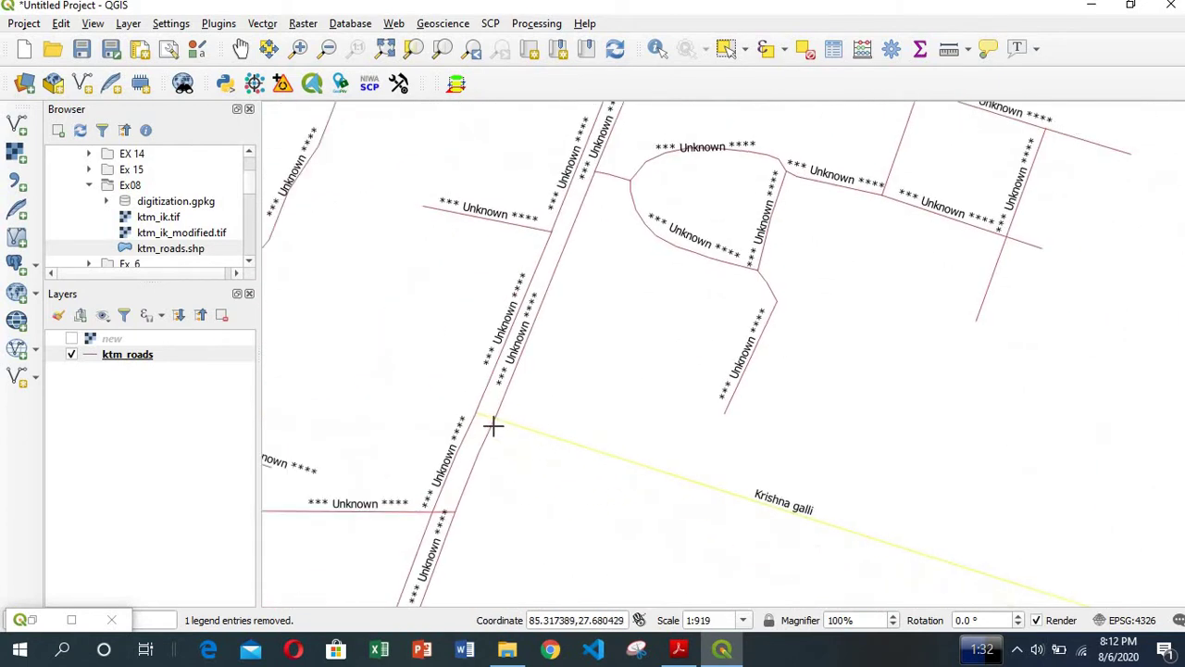
left_click(495, 419)
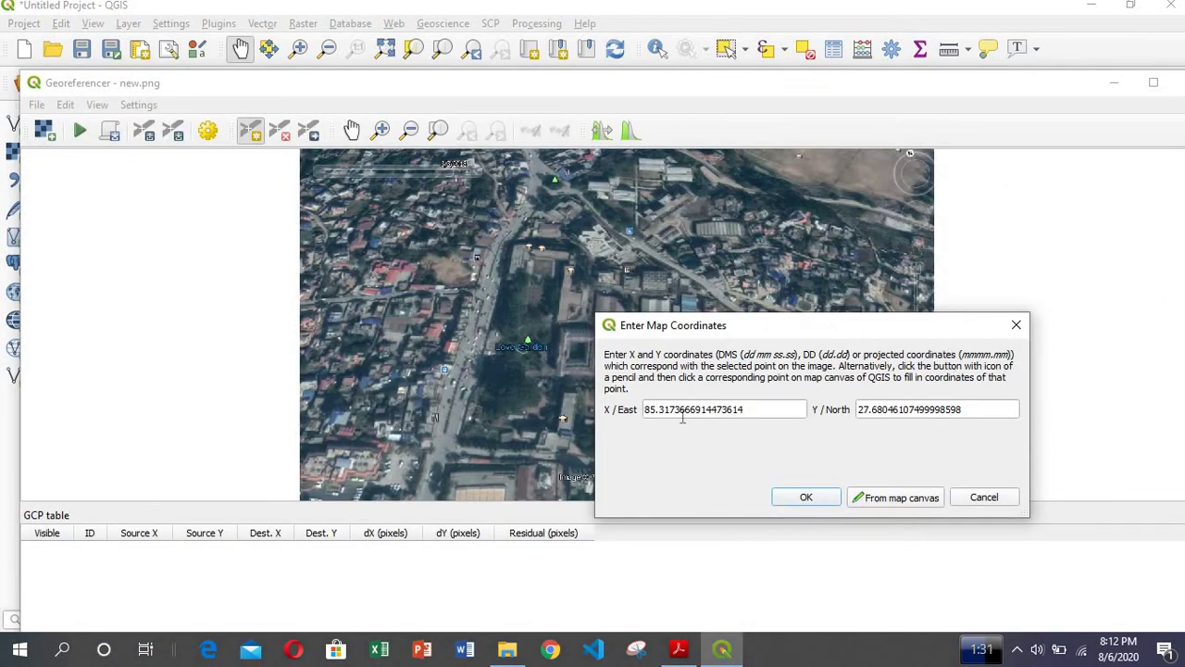
Add the first GCP (85.3174, 27.6805) and place a second point at a road junction.
left_click(806, 498)
left_click_drag(616, 284, 639, 321)
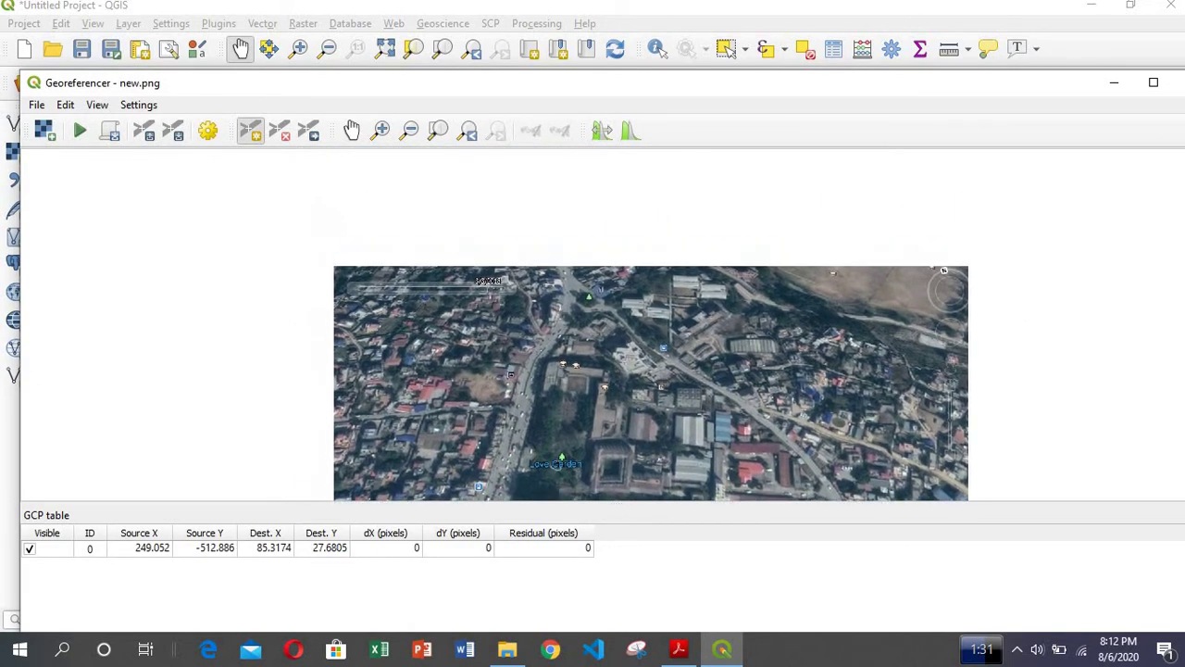
scroll(571, 288, "up", 1)
scroll(556, 374, "up", 1)
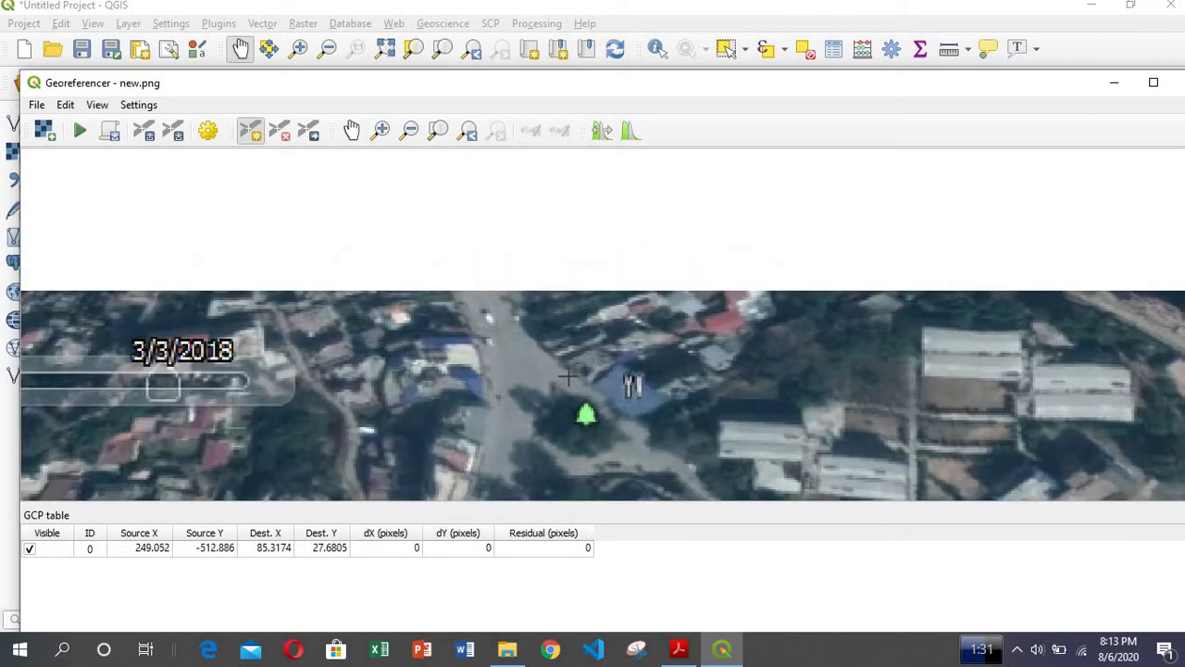
left_click(568, 376)
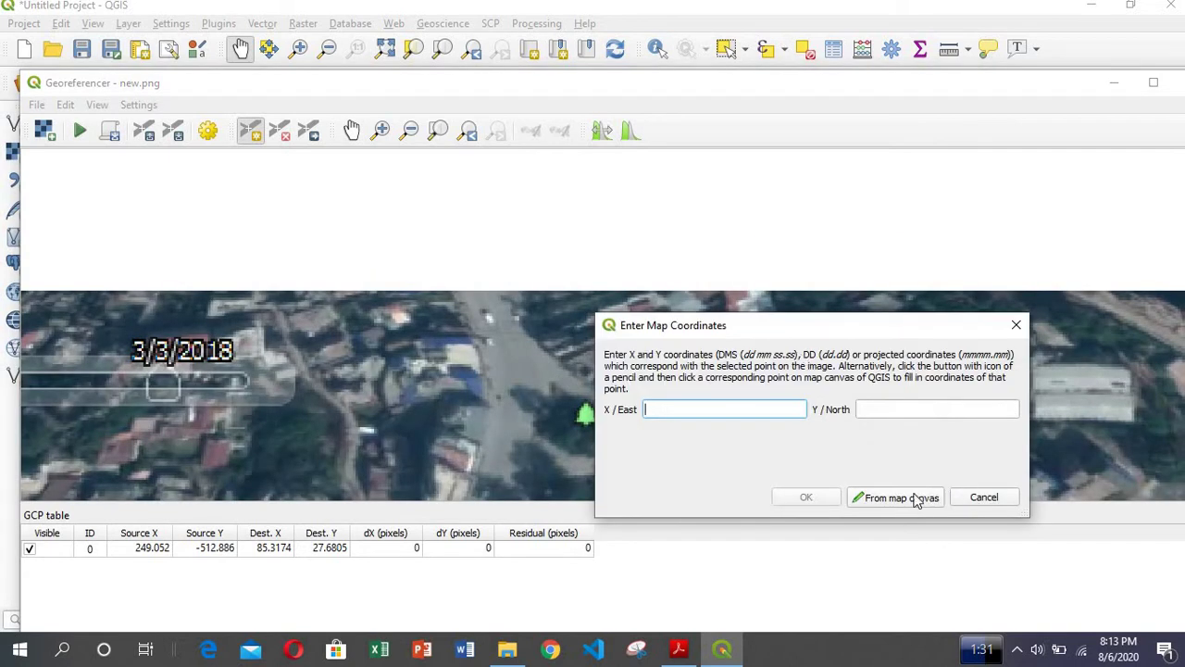
Set the second control point's map coordinates to 85.3187, 27.6837 from the matching junction.
left_click(894, 497)
scroll(732, 305, "down", 2)
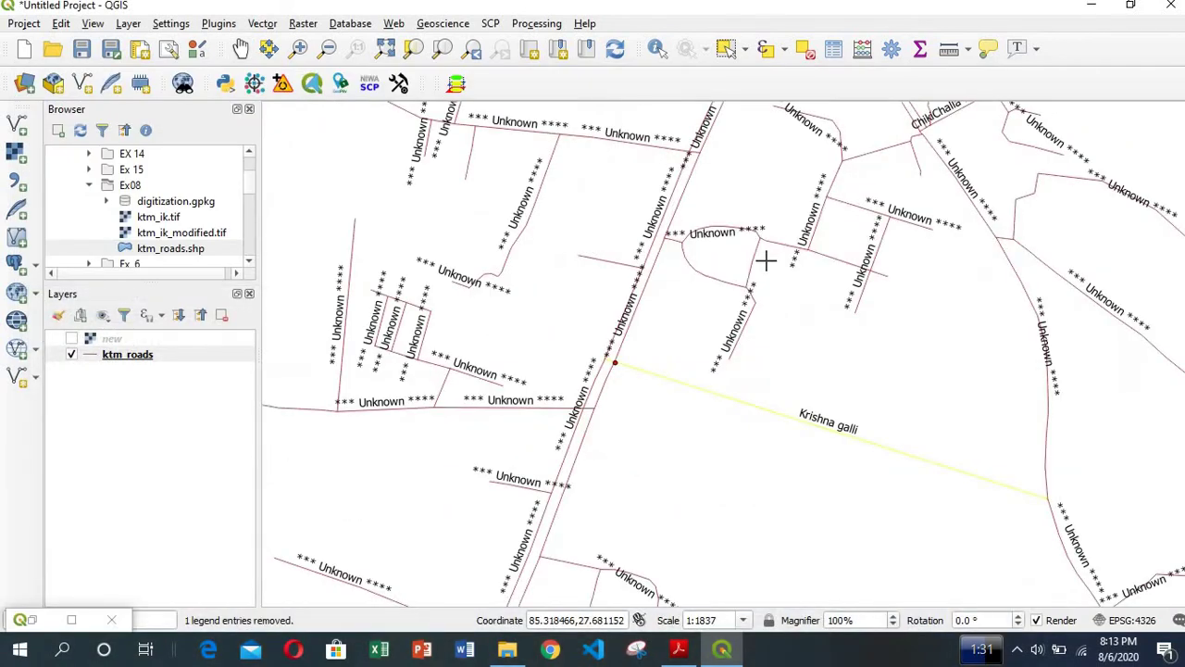
scroll(695, 291, "down", 1)
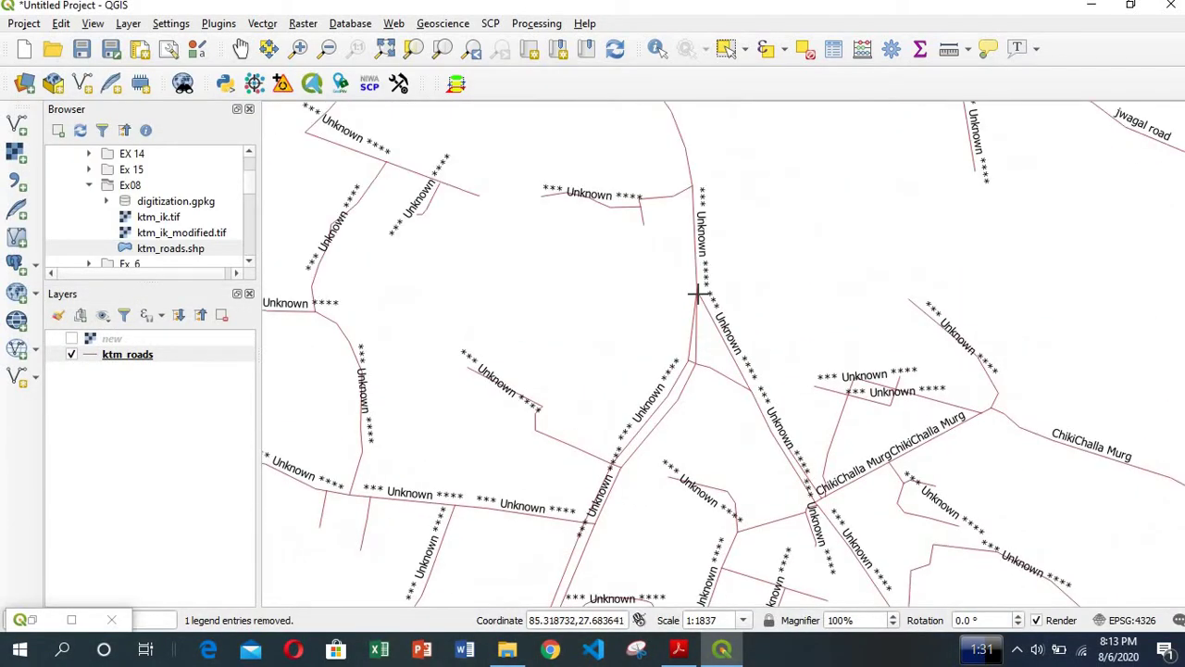
scroll(697, 290, "up", 3)
left_click(693, 278)
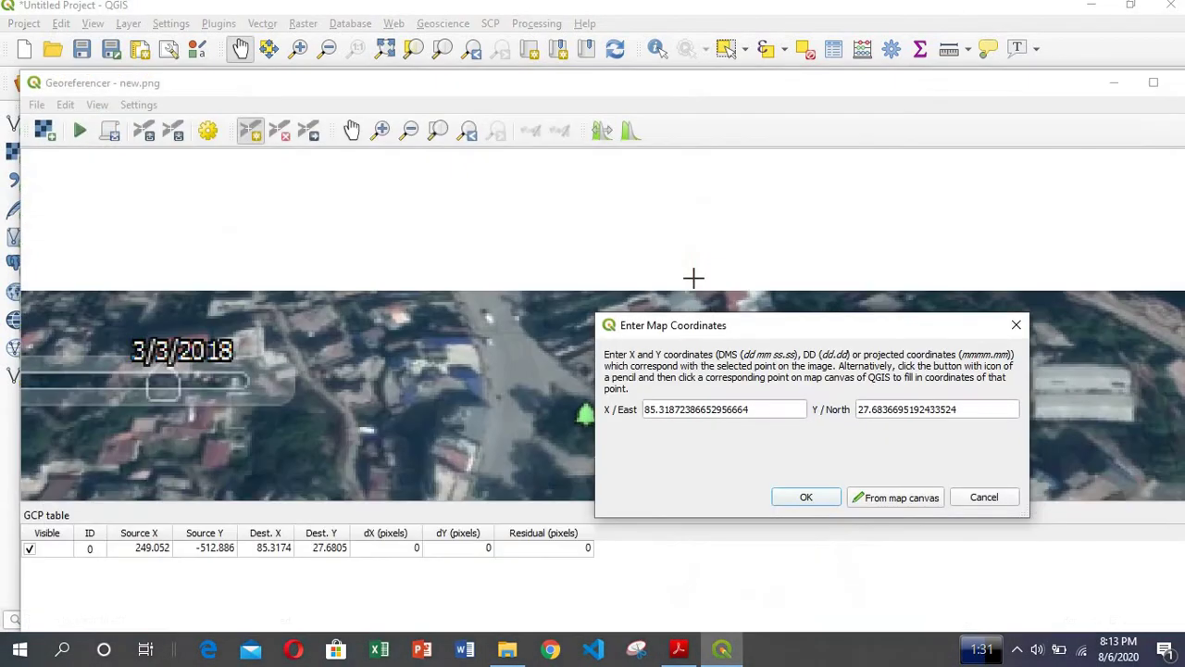
left_click(807, 496)
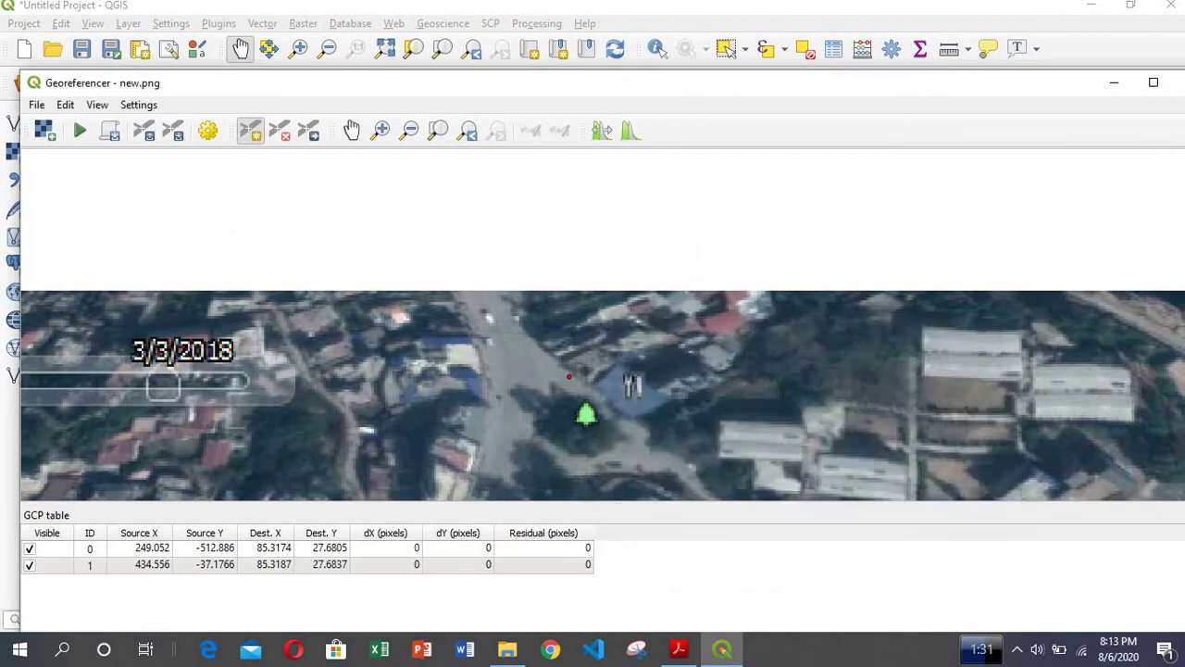
Add a third control point near the image's bottom-right, mapped to 85.3205, 27.6795.
scroll(736, 385, "down", 5)
scroll(807, 370, "up", 5)
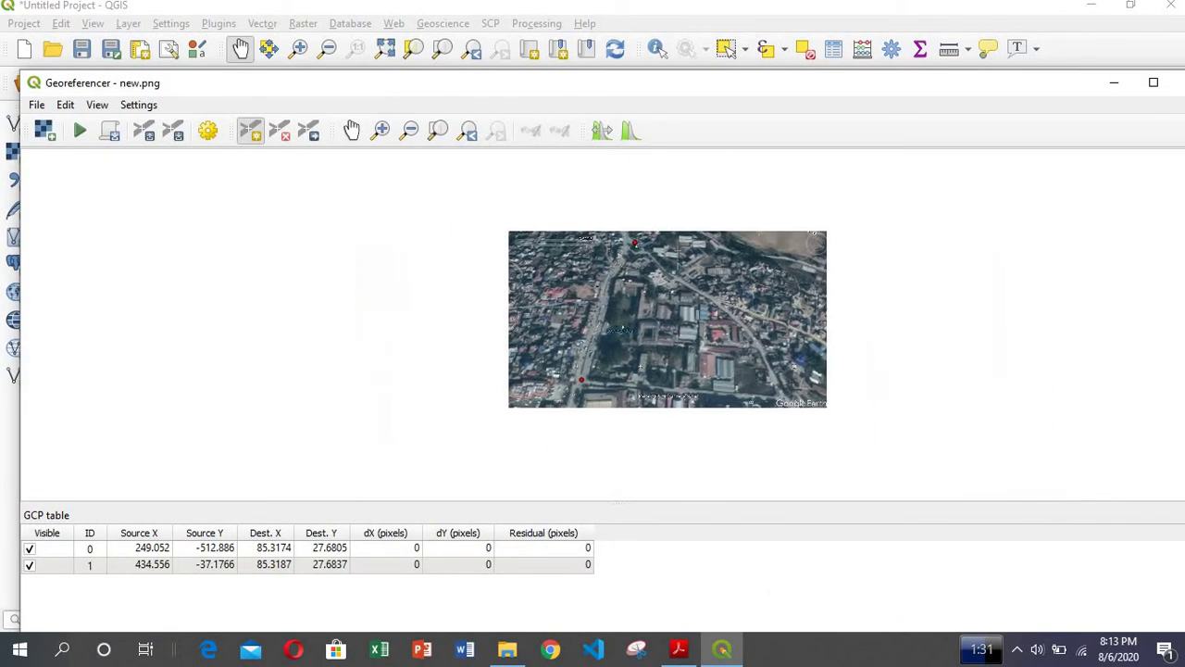
scroll(719, 348, "up", 2)
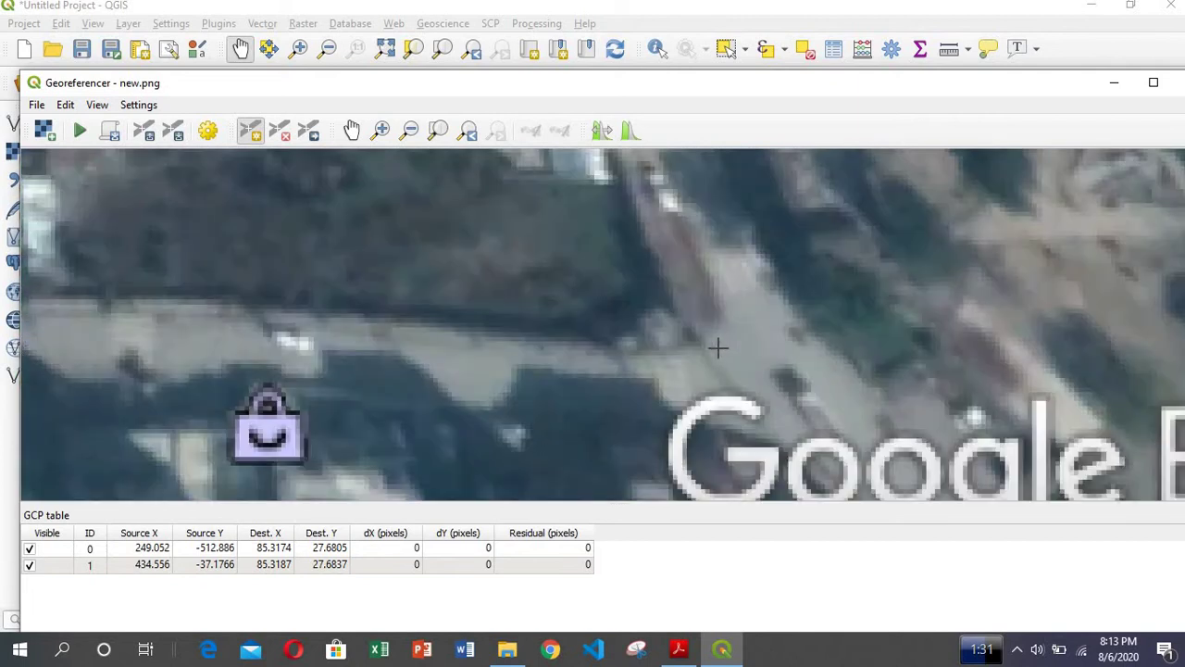
left_click(723, 344)
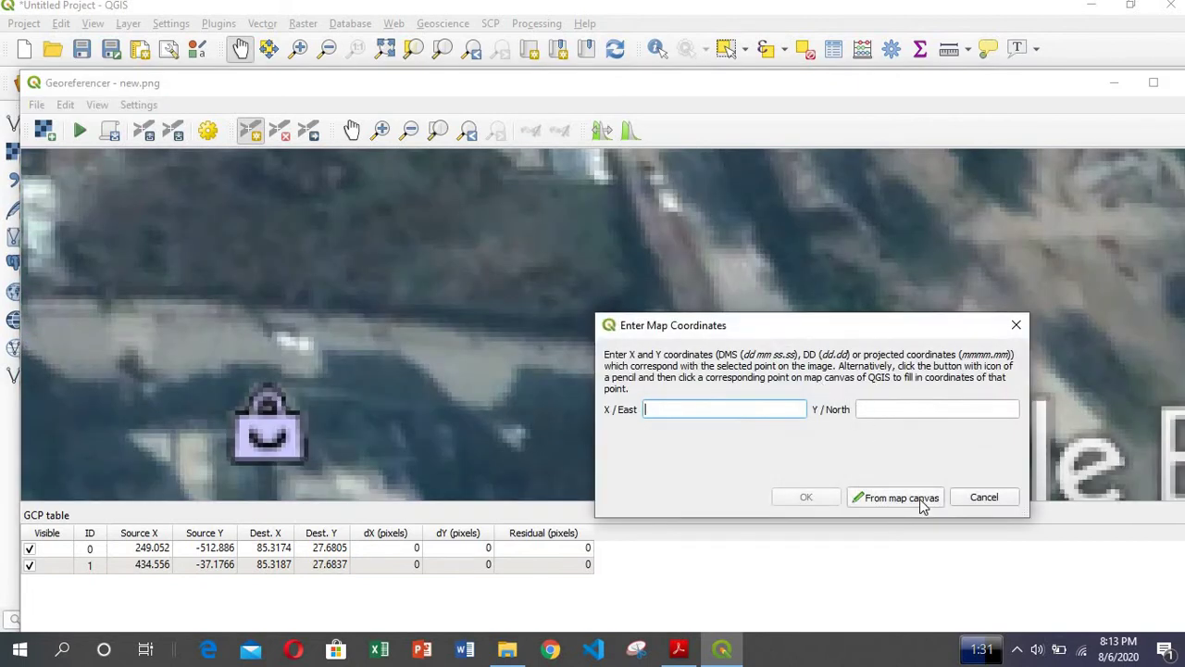
left_click(896, 497)
scroll(820, 373, "down", 3)
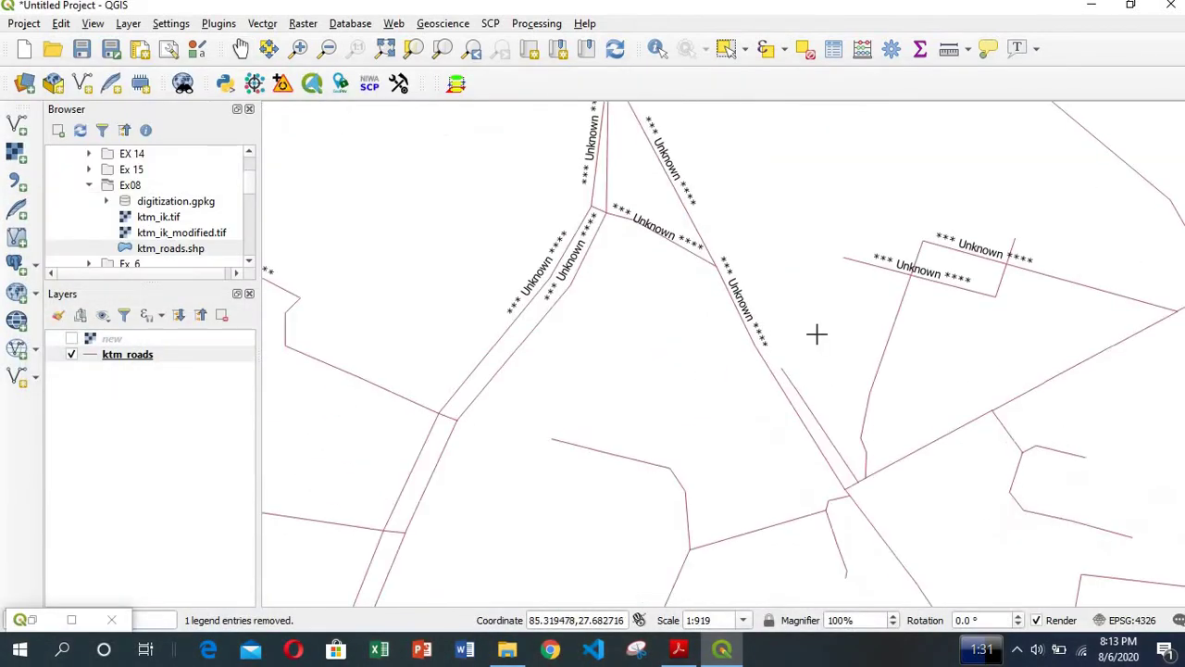
scroll(816, 334, "down", 1)
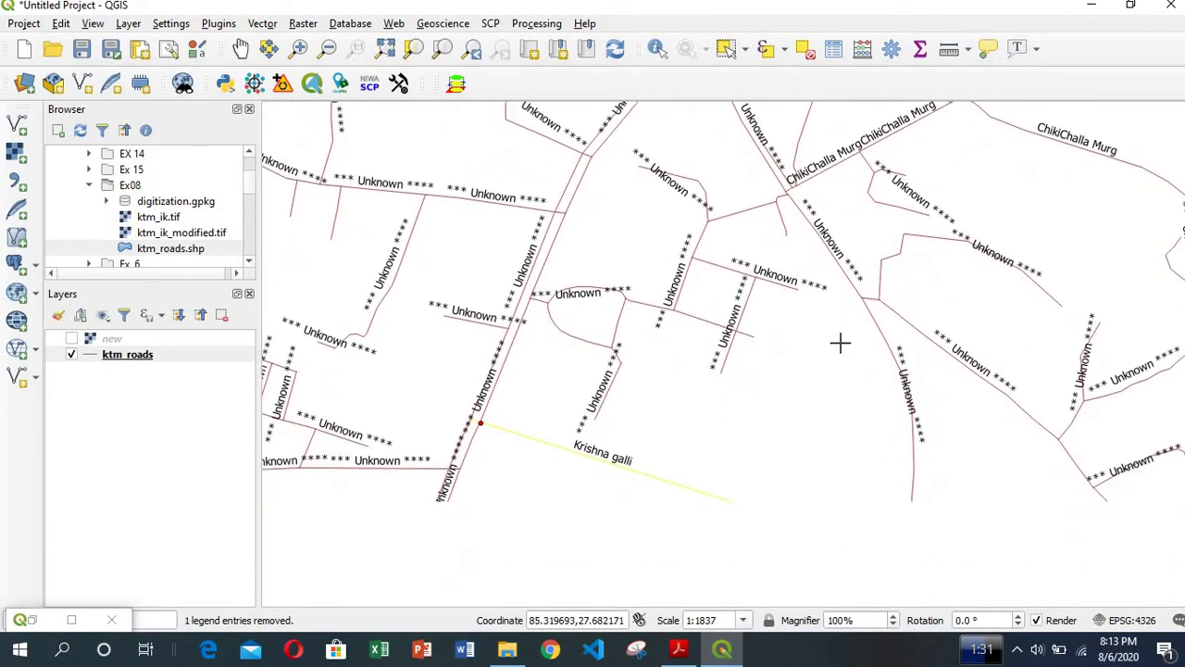
scroll(873, 424, "up", 1)
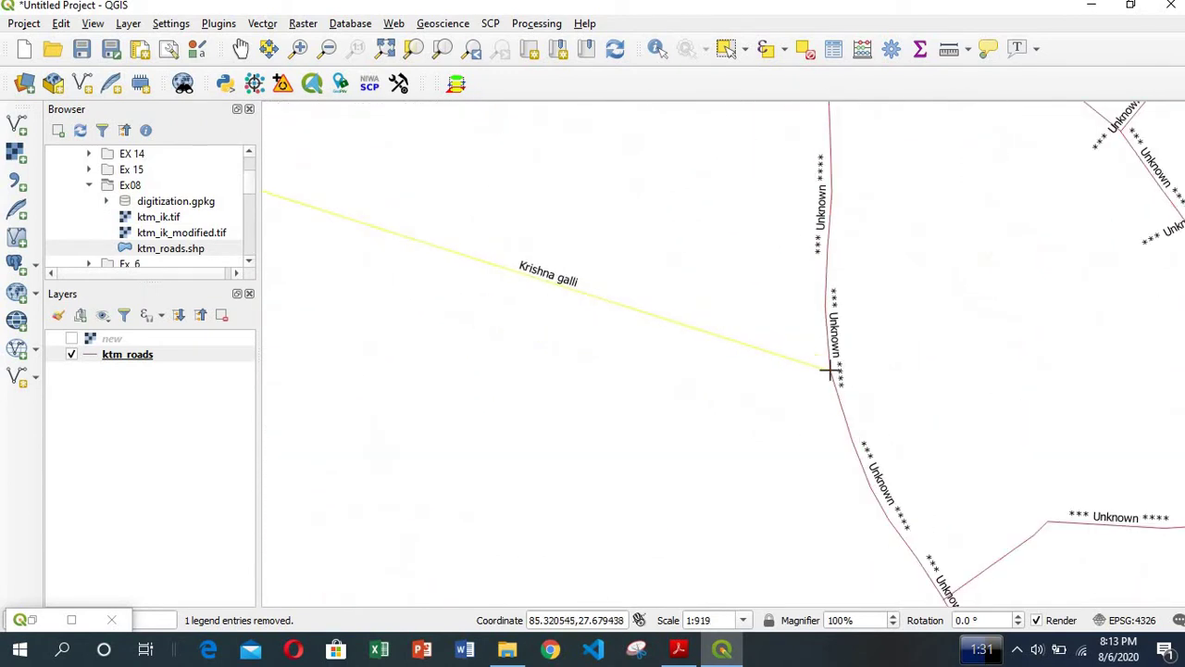
left_click(831, 373)
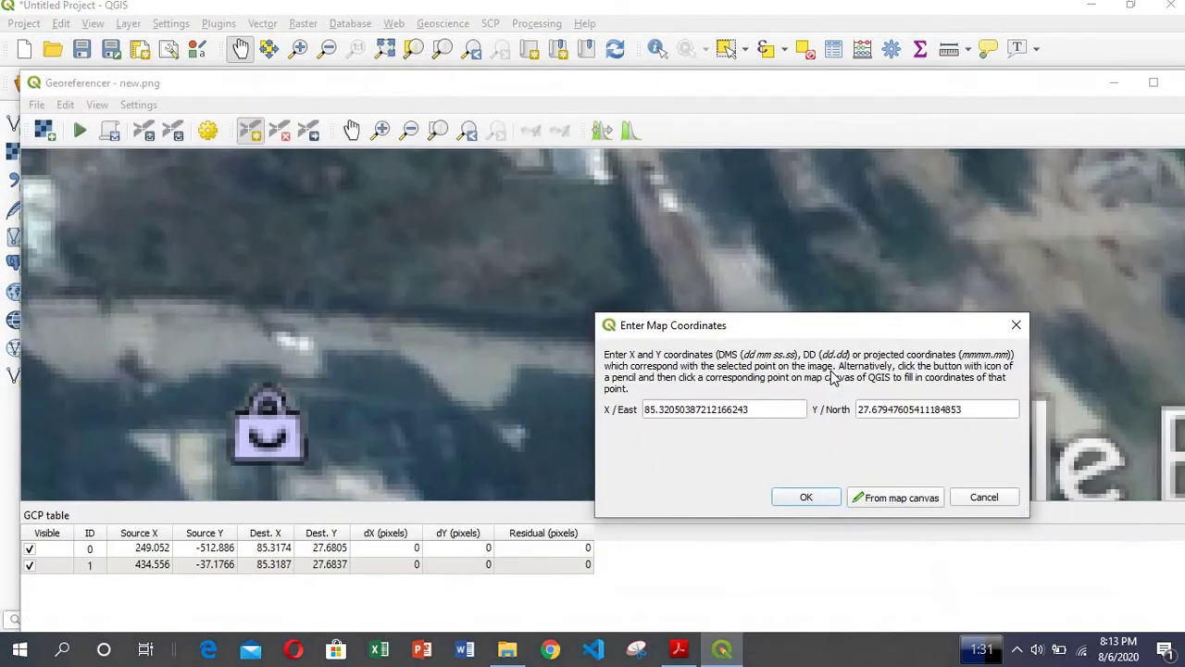
left_click(804, 498)
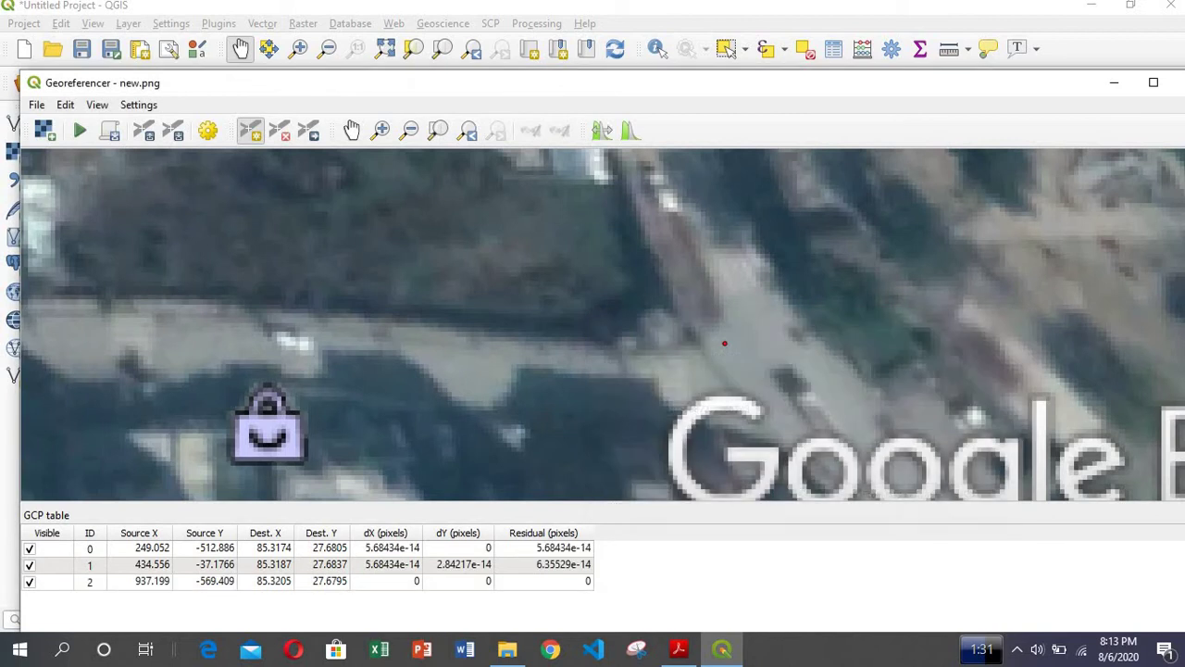
Set the transformation to Polynomial 1, target EPSG:4326 - WGS 84, output new_modified.tif.
left_click(139, 105)
left_click(171, 126)
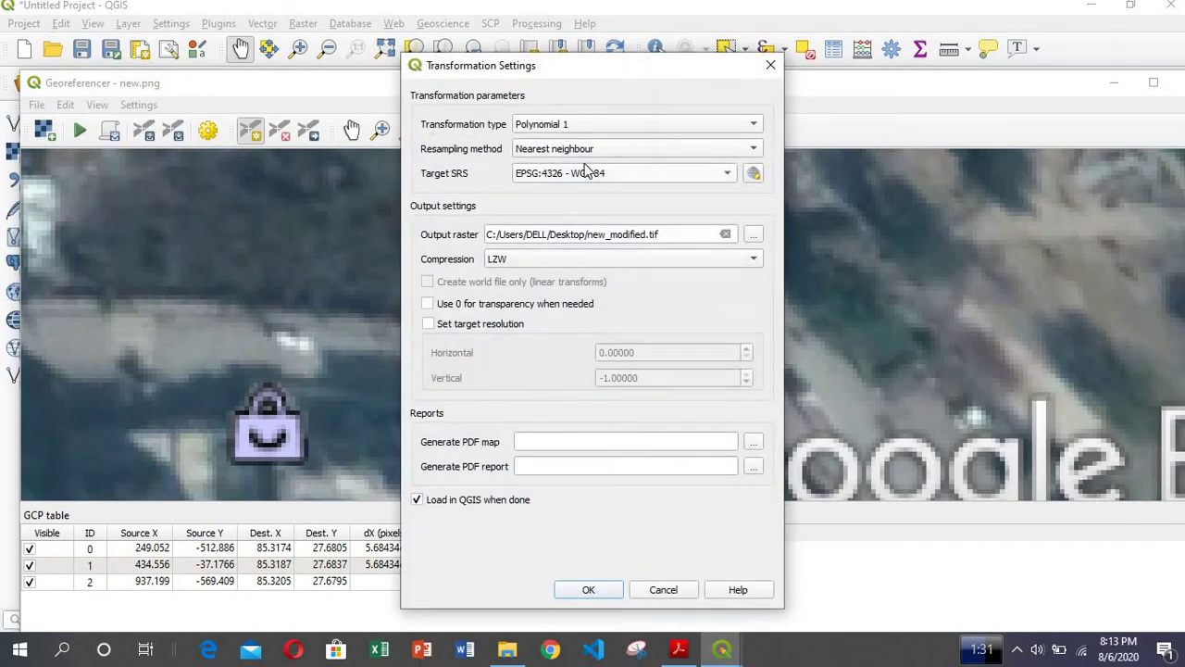
left_click(661, 179)
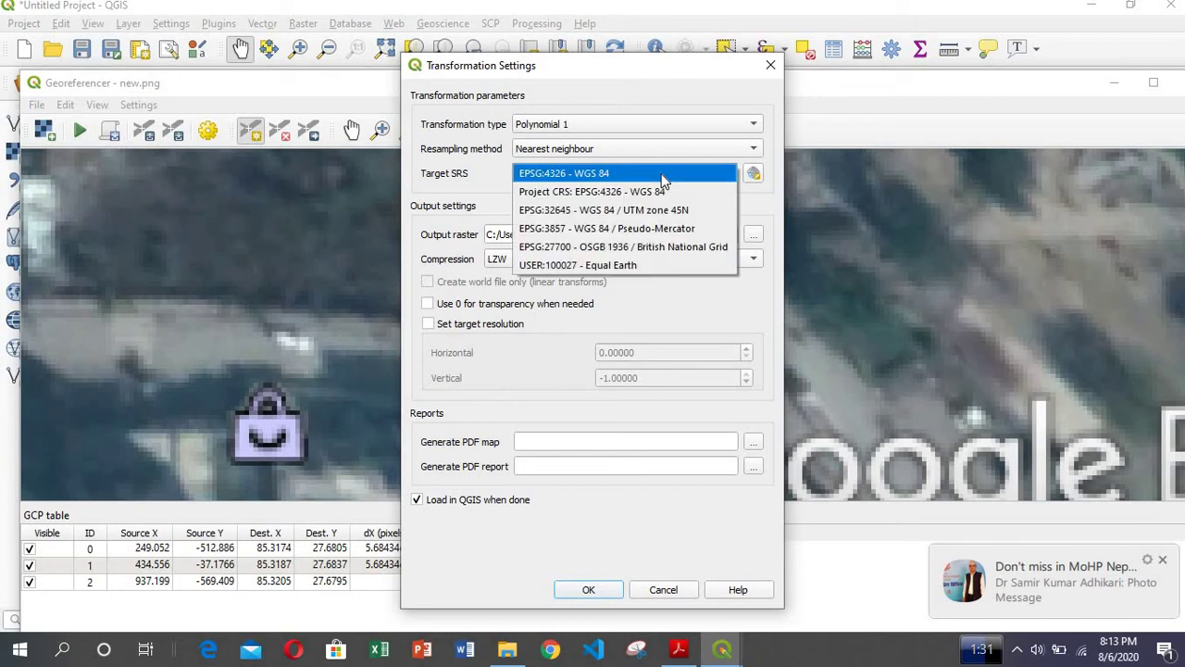
left_click(663, 176)
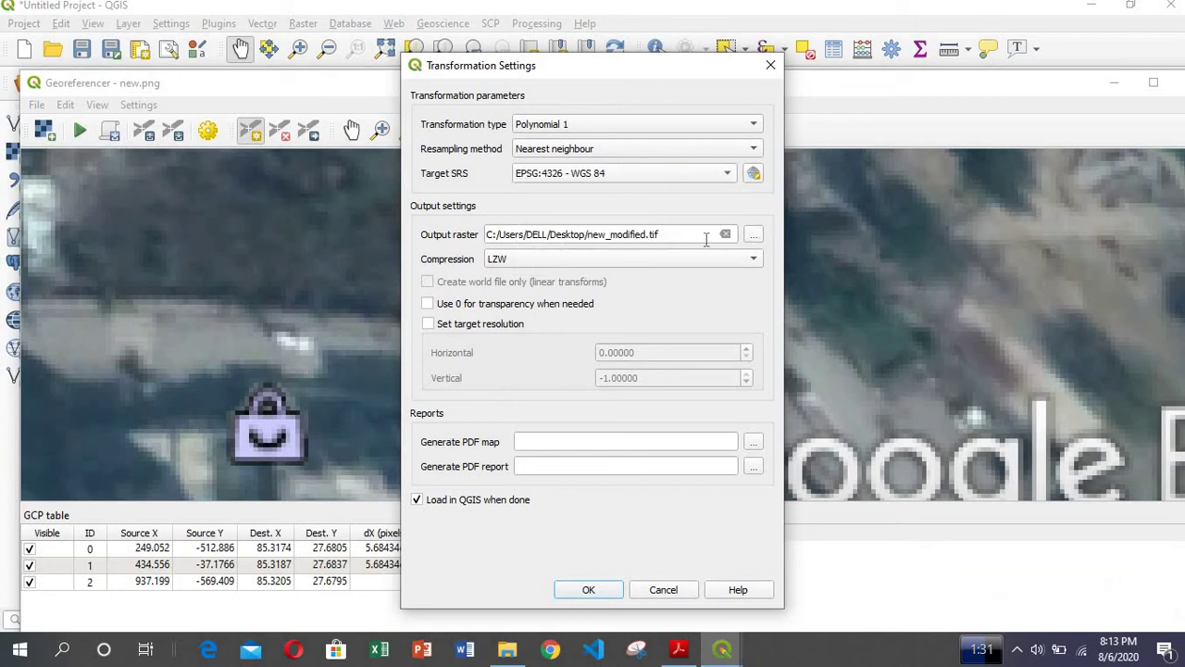
left_click(589, 590)
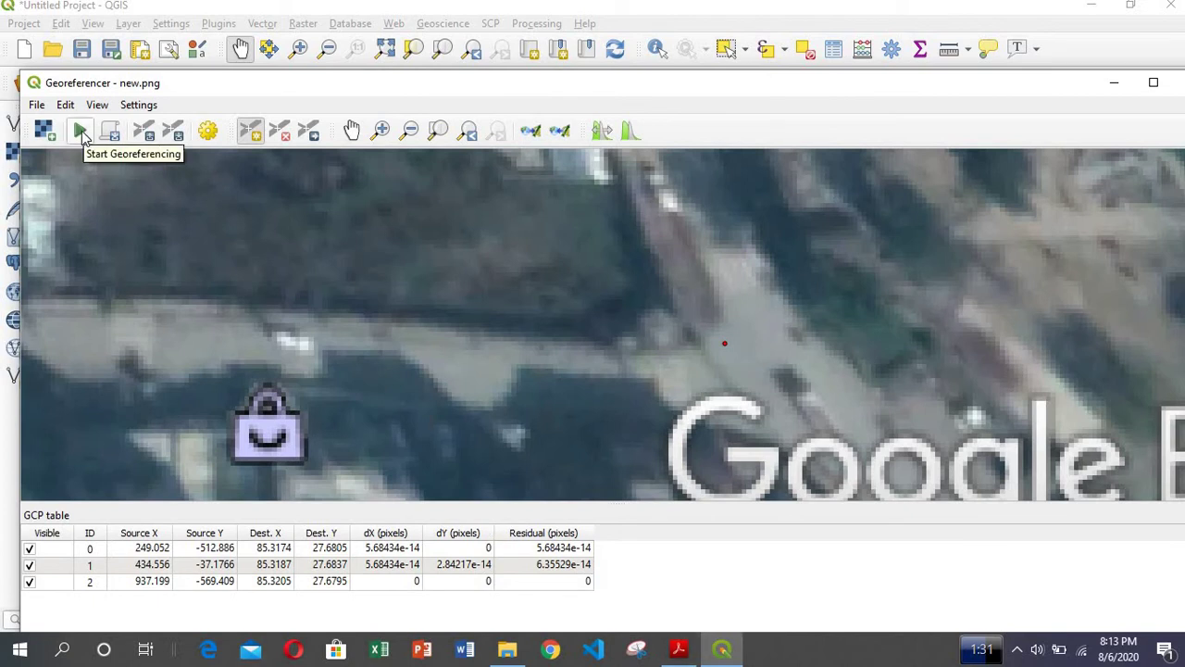
Run georeferencing to produce new_modified.tif and move the Georeferencer window aside.
left_click(80, 132)
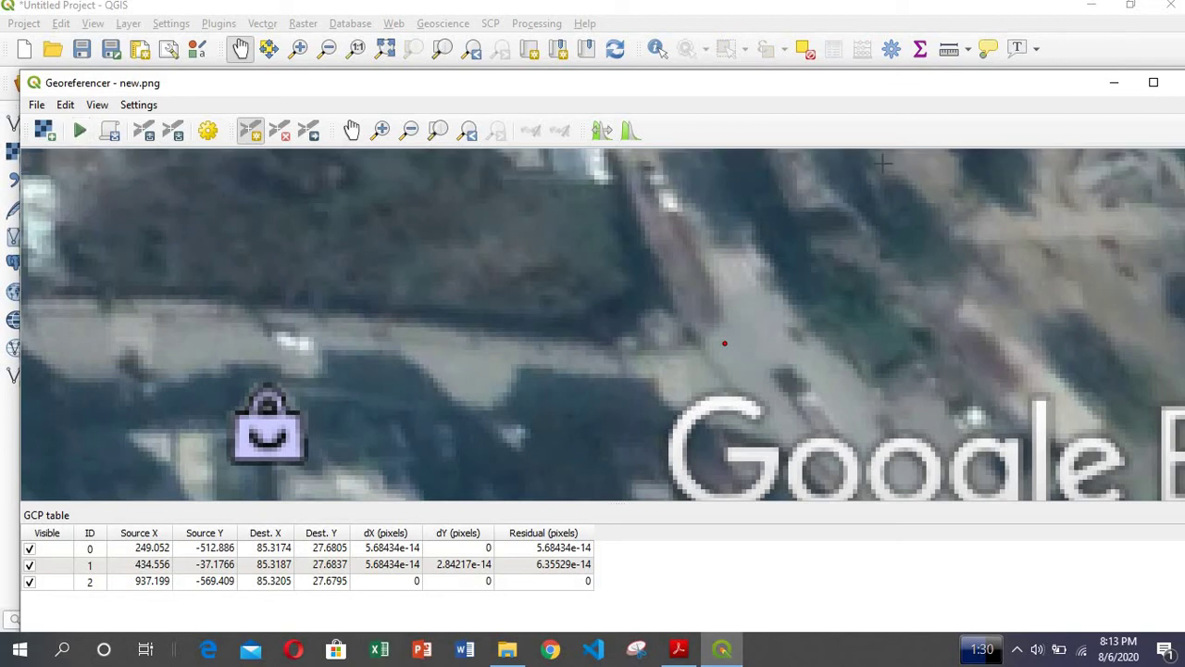
left_click_drag(1031, 87, 984, 93)
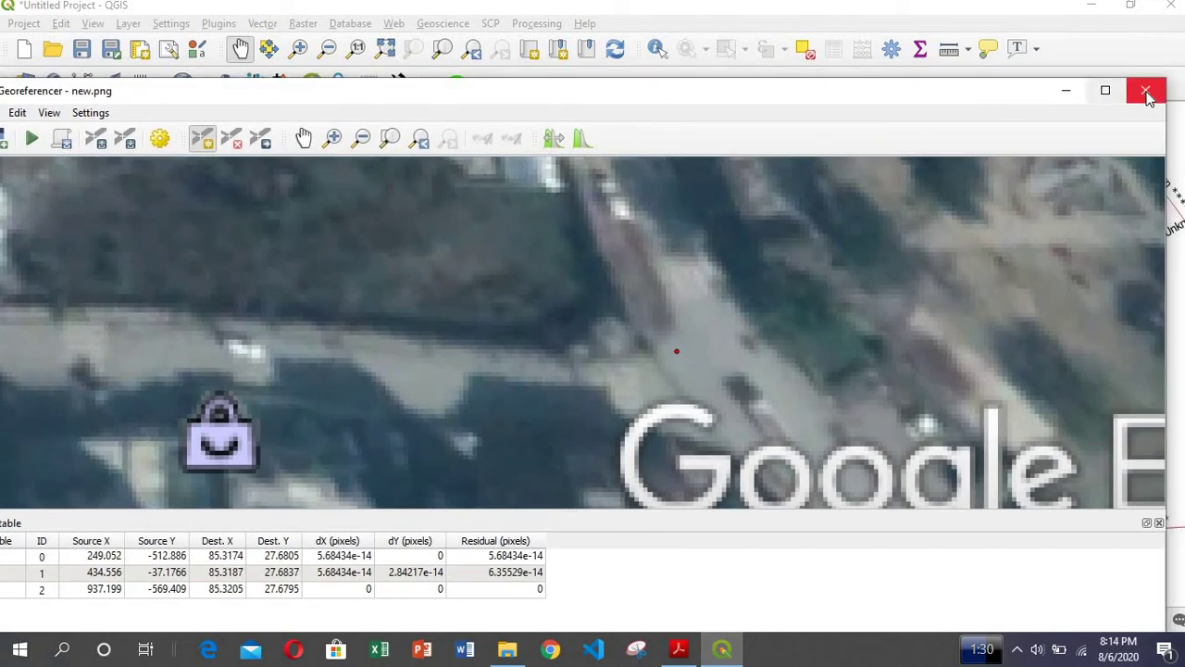
Close the Georeferencer, saving its control points.
left_click(1146, 90)
left_click(499, 427)
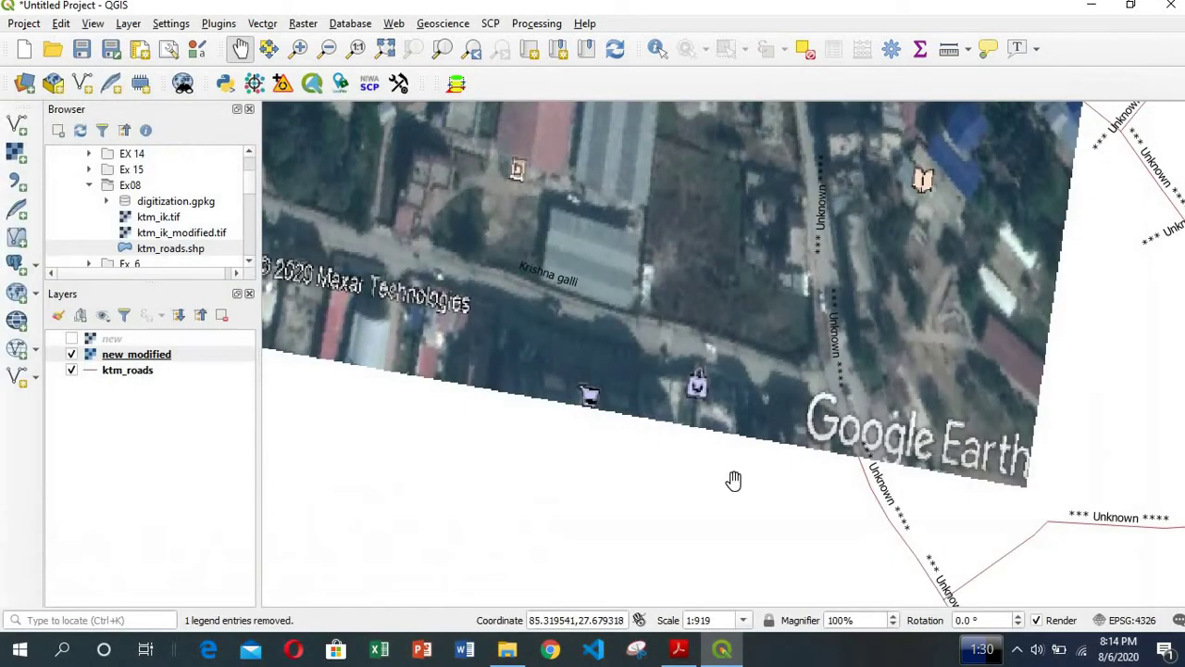
scroll(590, 347, "down", 3)
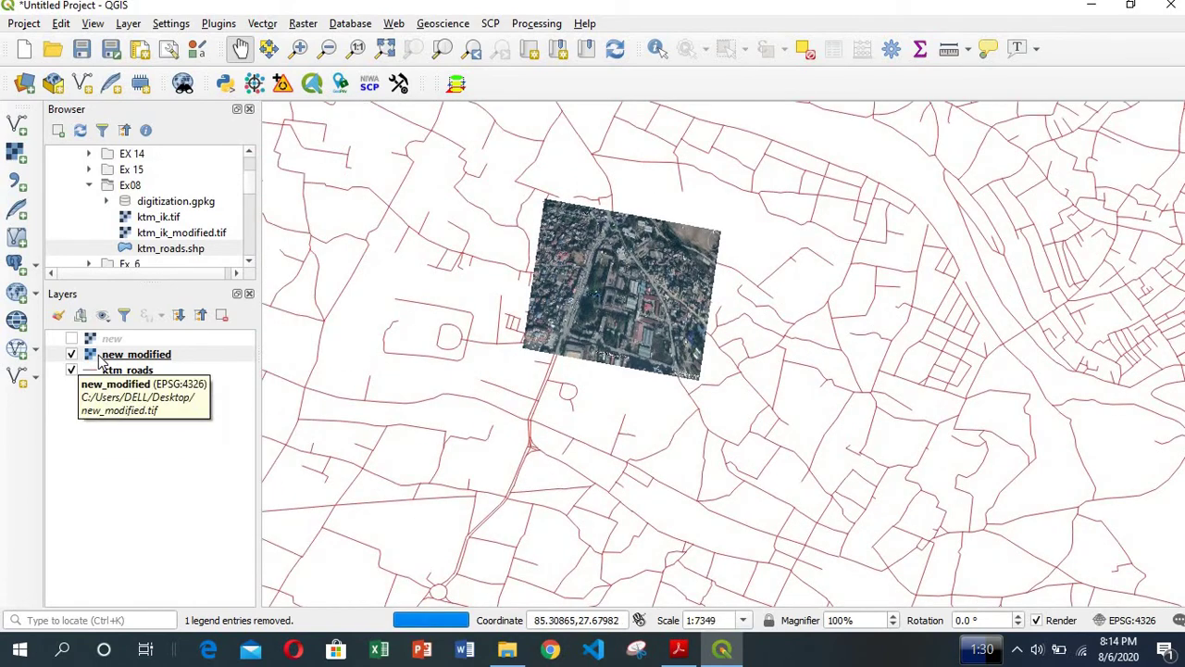
scroll(704, 334, "up", 2)
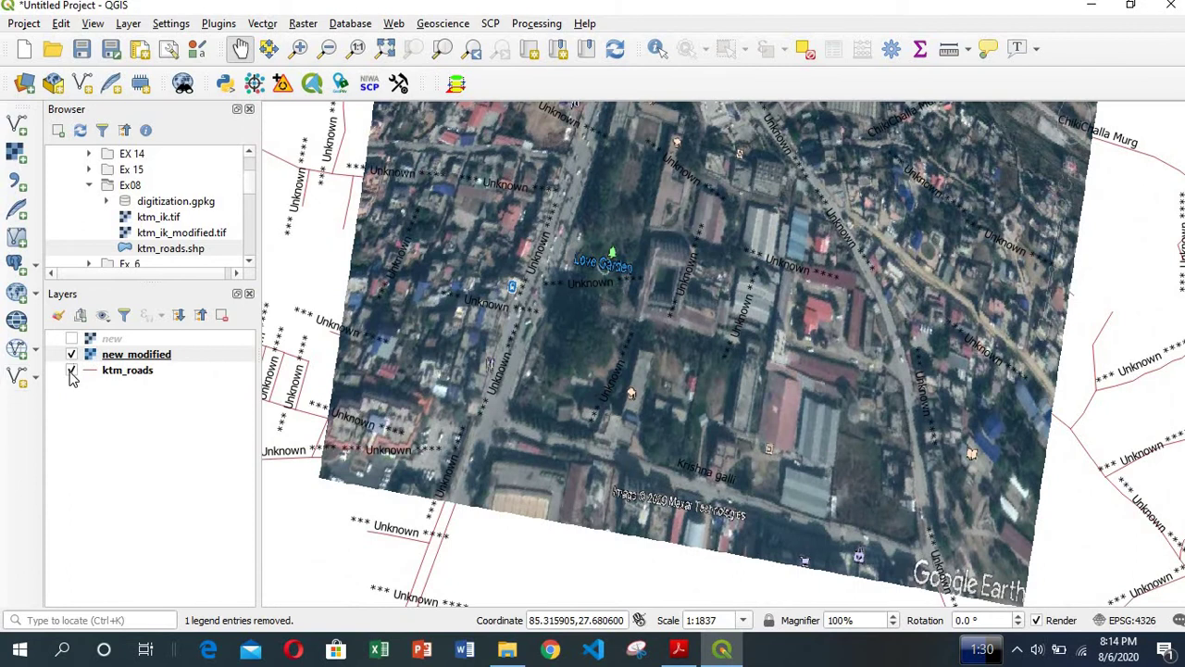
Hide ktm_roads to inspect the new_modified raster alone, then show it again to check alignment.
left_click(71, 370)
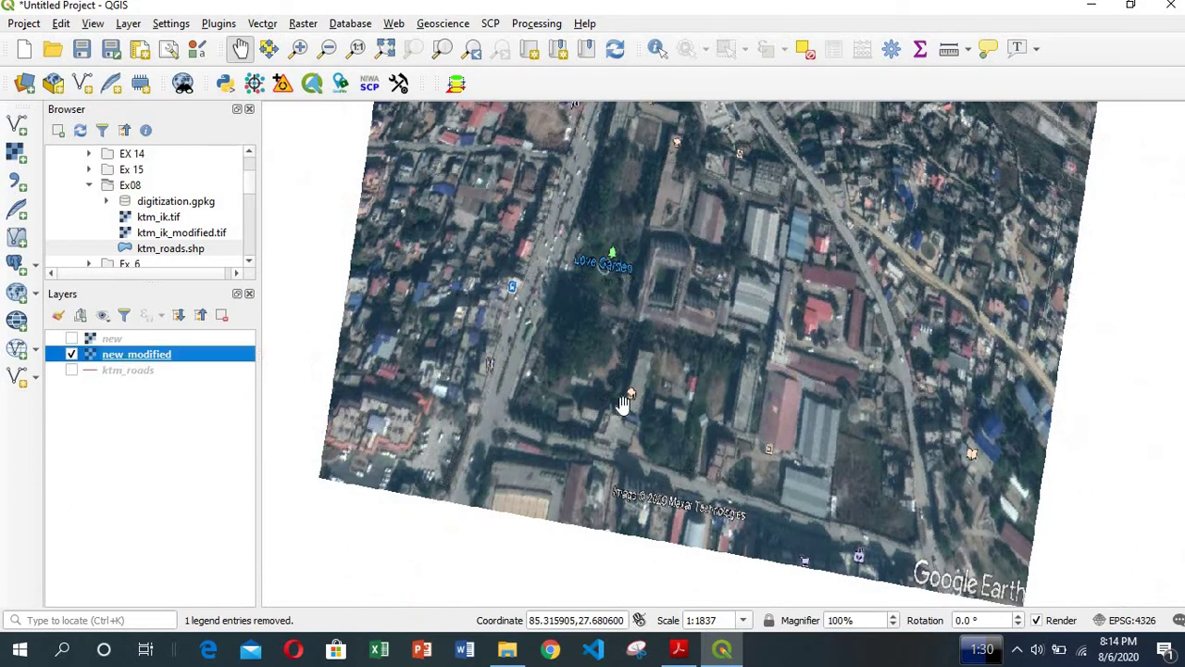
left_click_drag(687, 396, 688, 357)
left_click_drag(614, 361, 624, 400)
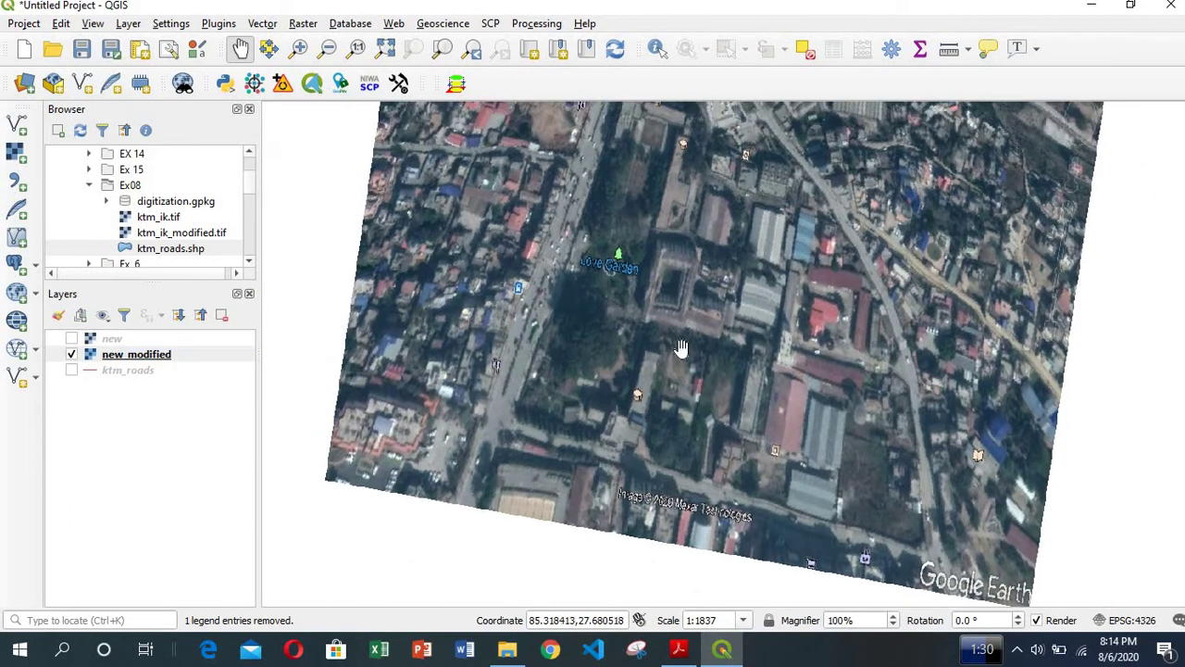
left_click_drag(691, 297, 656, 348)
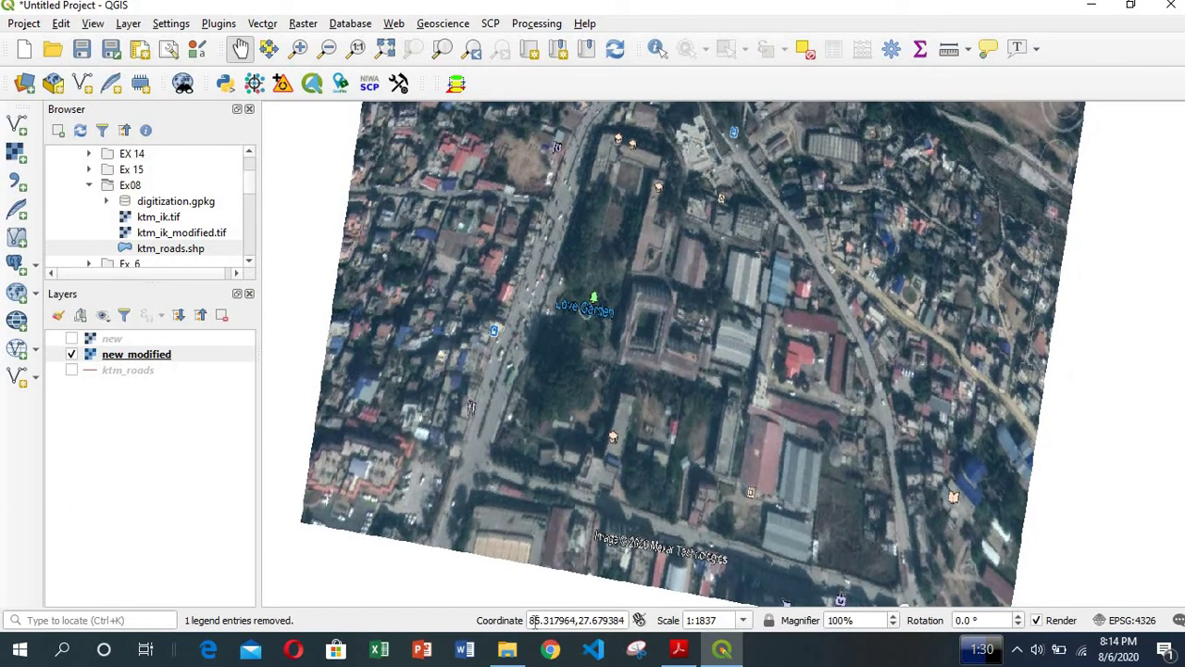
left_click_drag(650, 222, 747, 288)
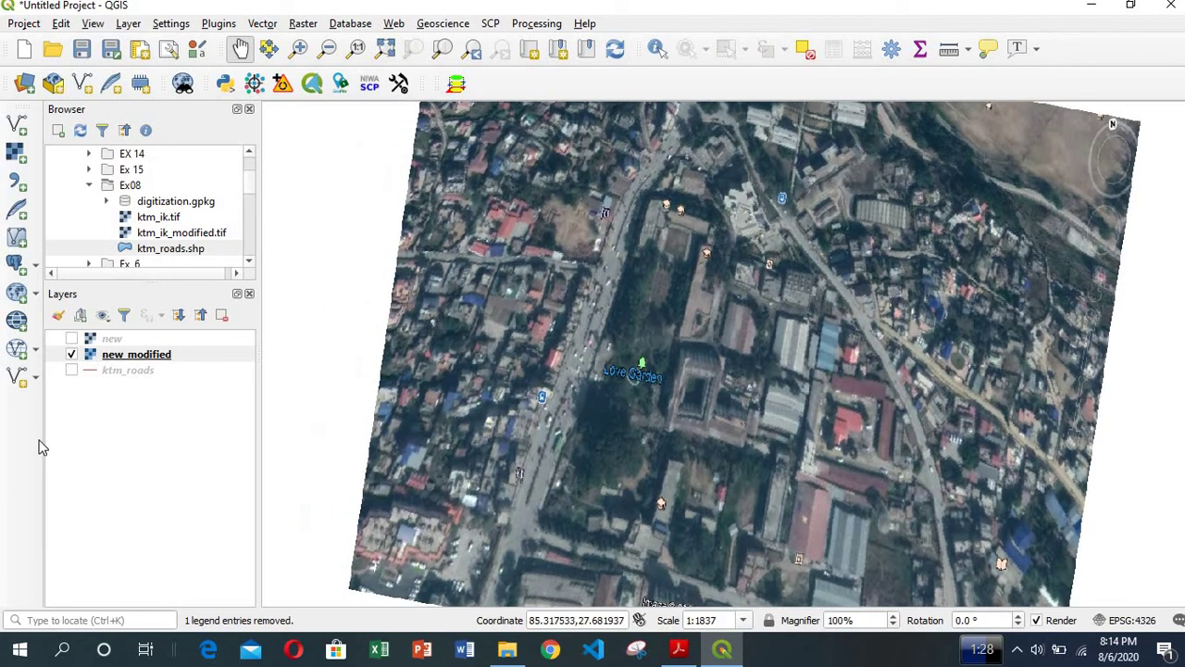
left_click(71, 369)
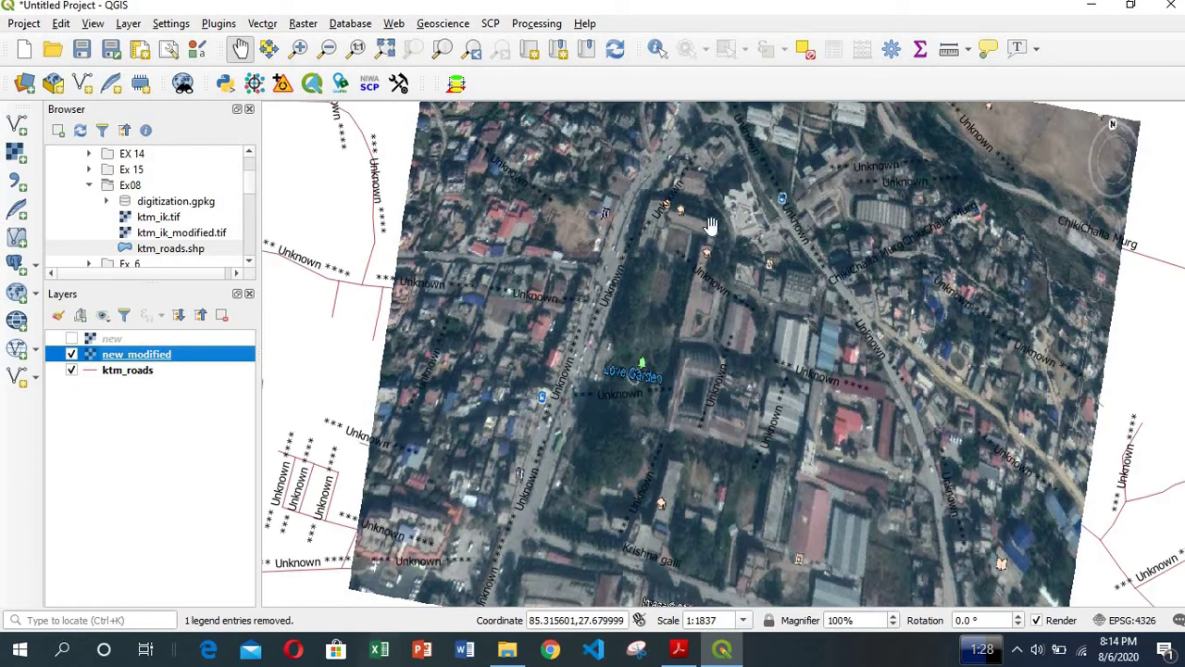
left_click_drag(676, 259, 659, 252)
scroll(659, 252, "down", 2)
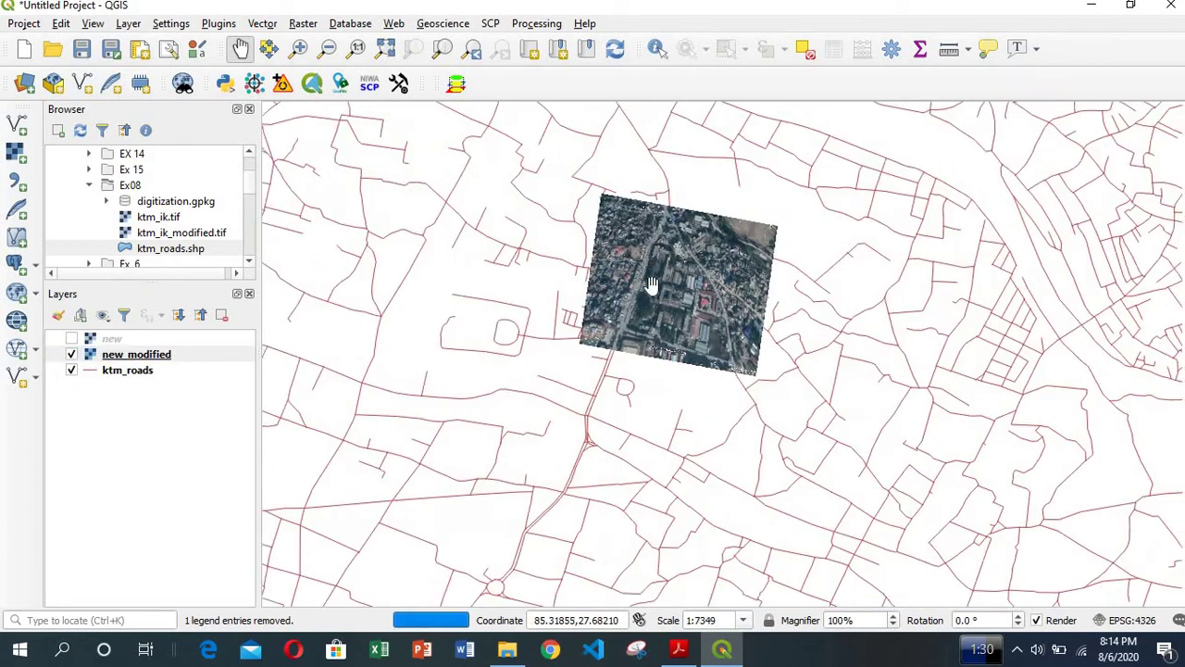
scroll(616, 333, "up", 1)
scroll(612, 366, "up", 1)
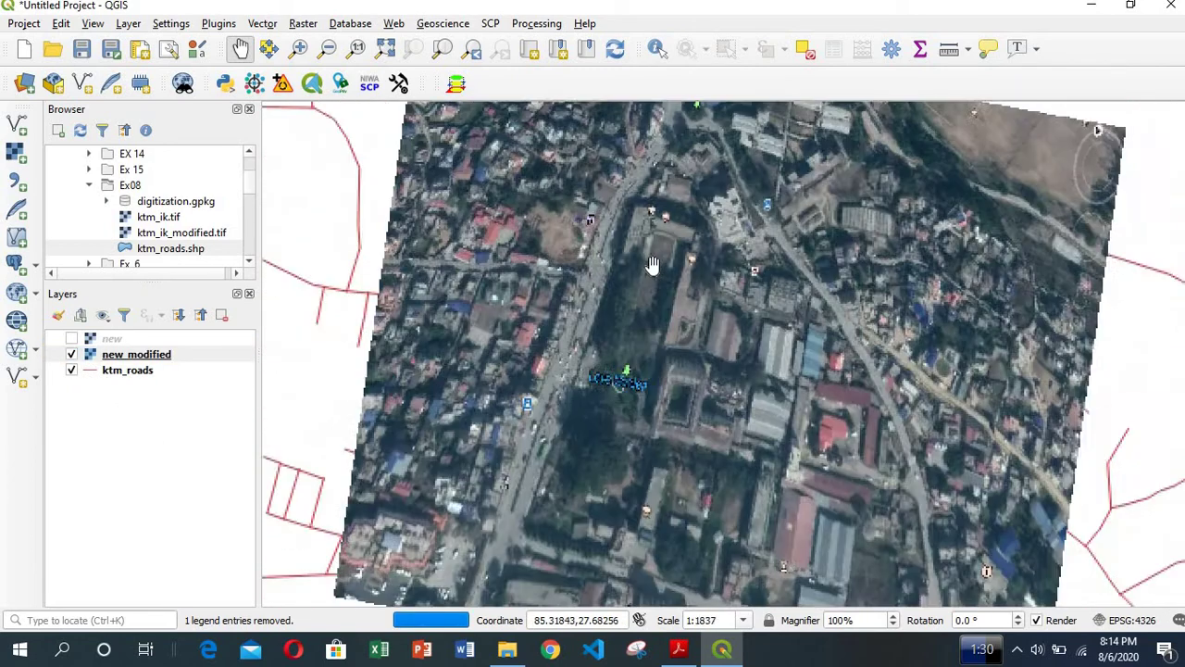
scroll(674, 268, "down", 2)
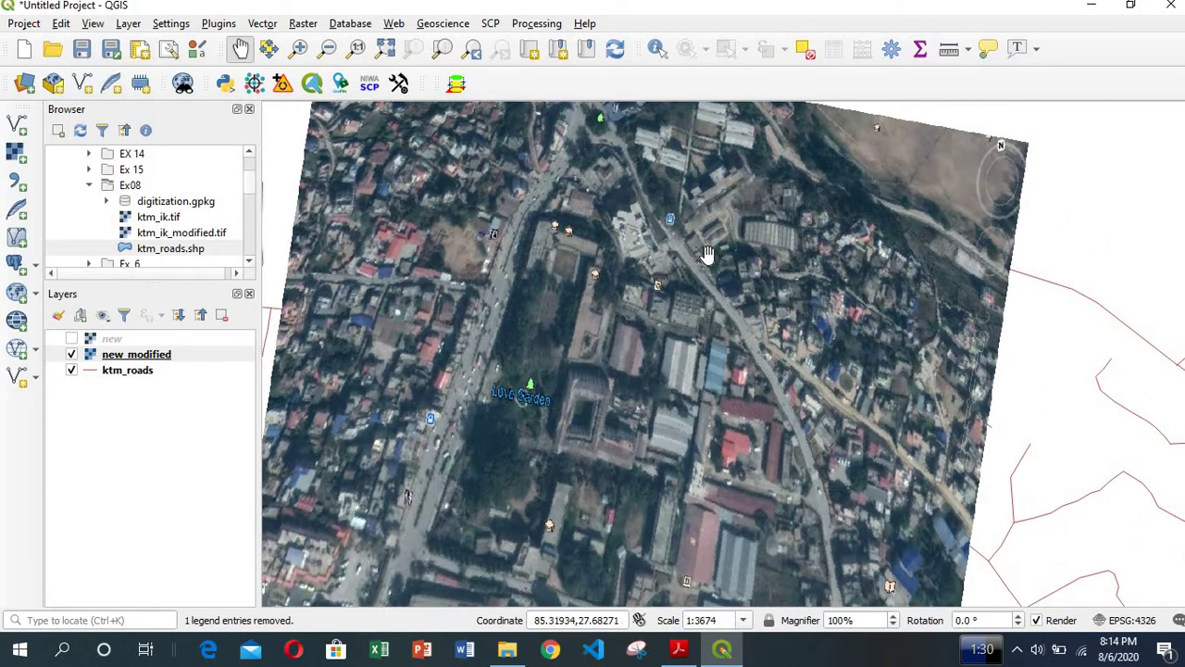
scroll(674, 288, "up", 1)
scroll(648, 239, "up", 1)
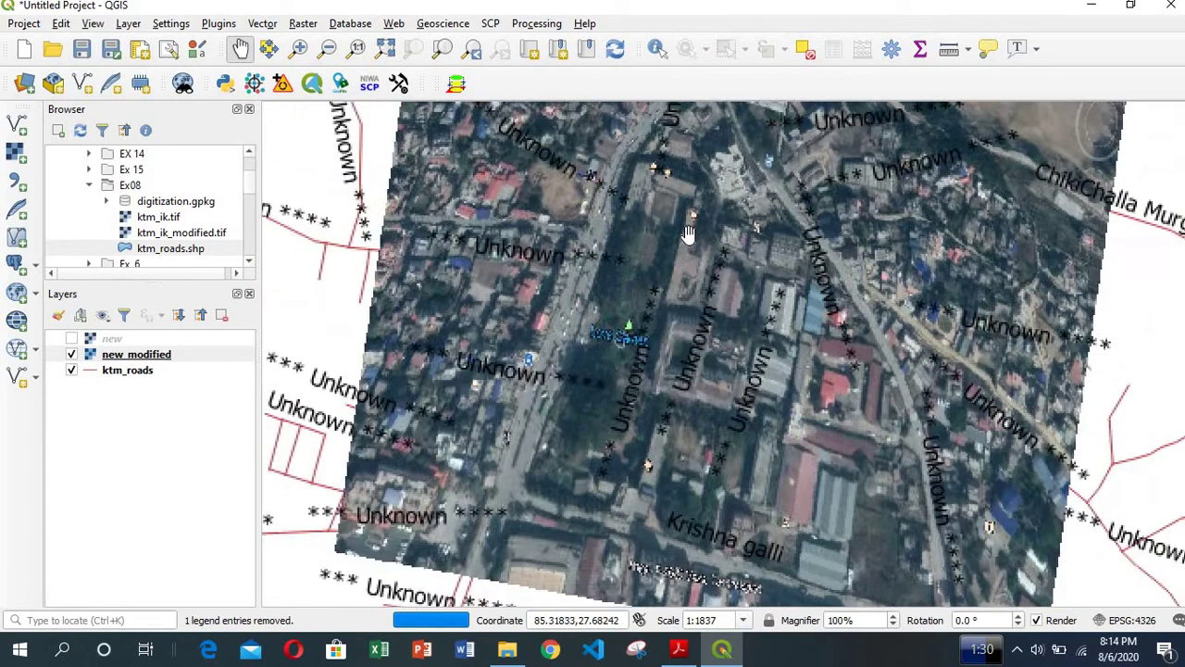
scroll(690, 254, "down", 1)
left_click_drag(692, 246, 638, 246)
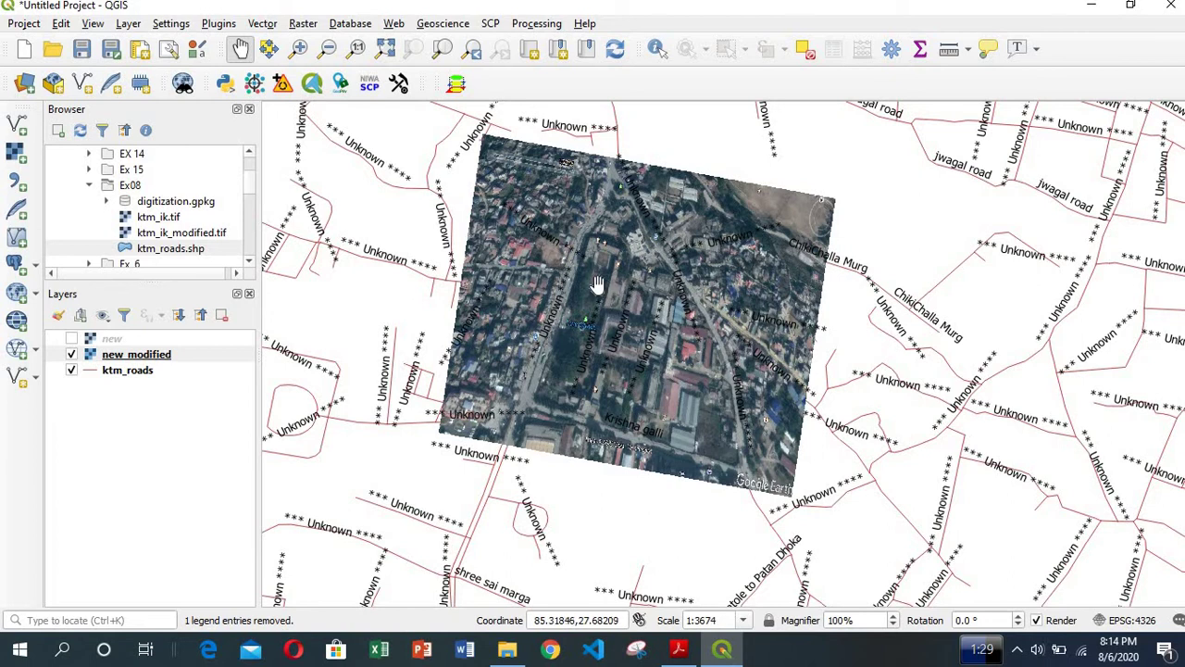
left_click_drag(635, 246, 611, 247)
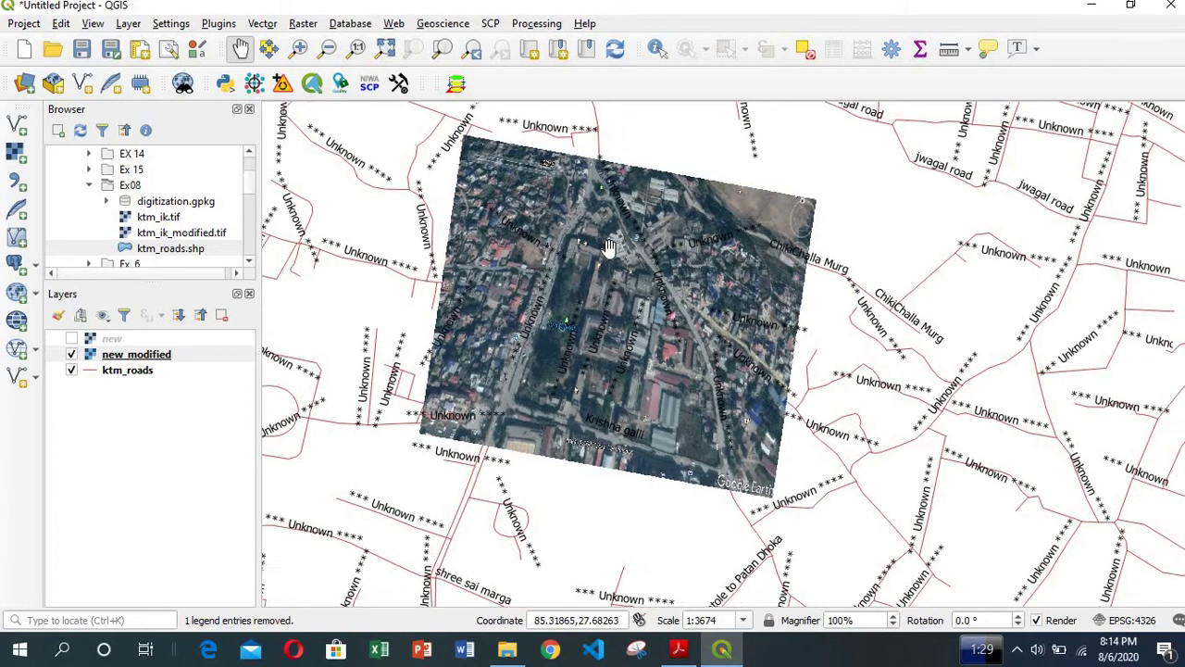